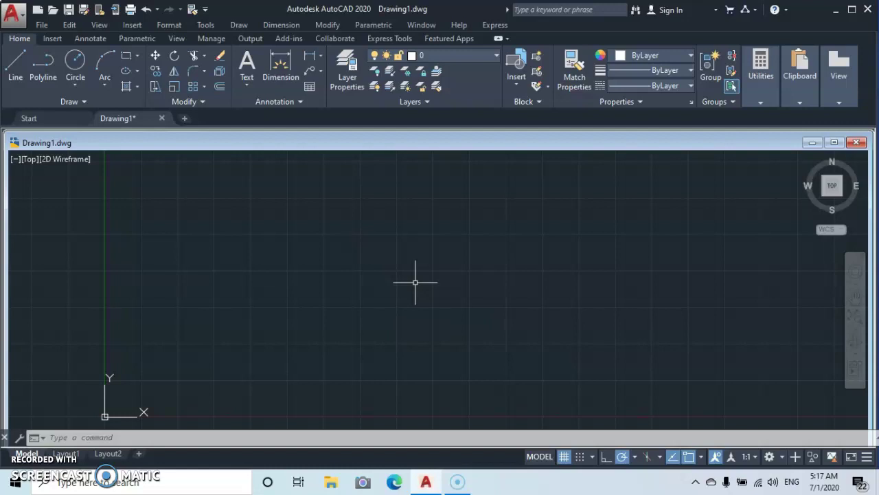
Focus the blank Drawing1 drawing area to begin entering the UN command
click(418, 283)
Set drawing units to Architectural, 0'-0 1/4" precision, and Inches insertion scale
text(n)
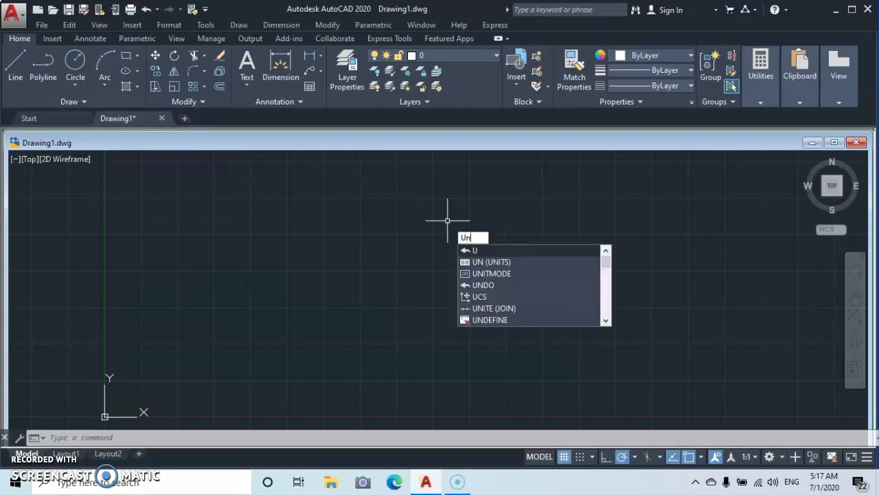
key(Return)
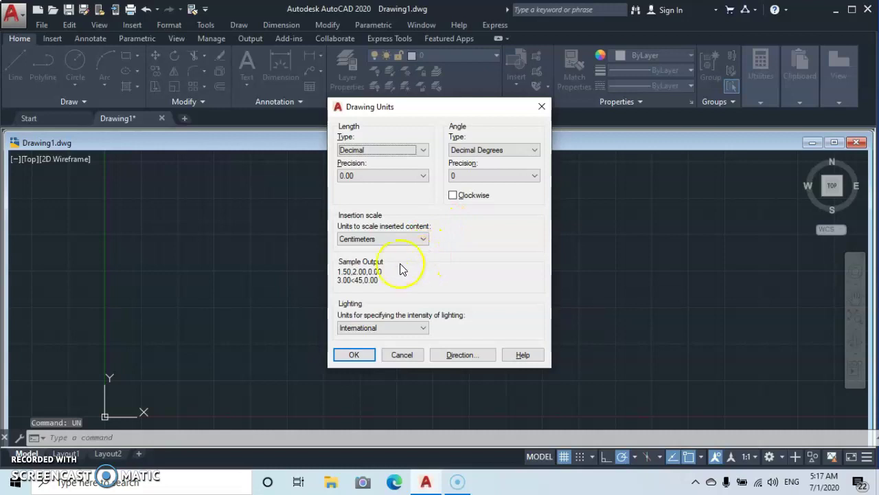
click(424, 151)
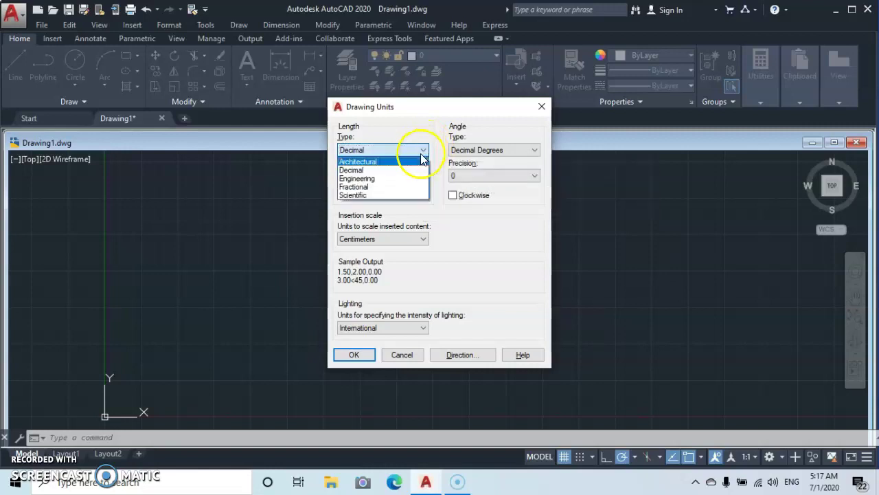
click(385, 163)
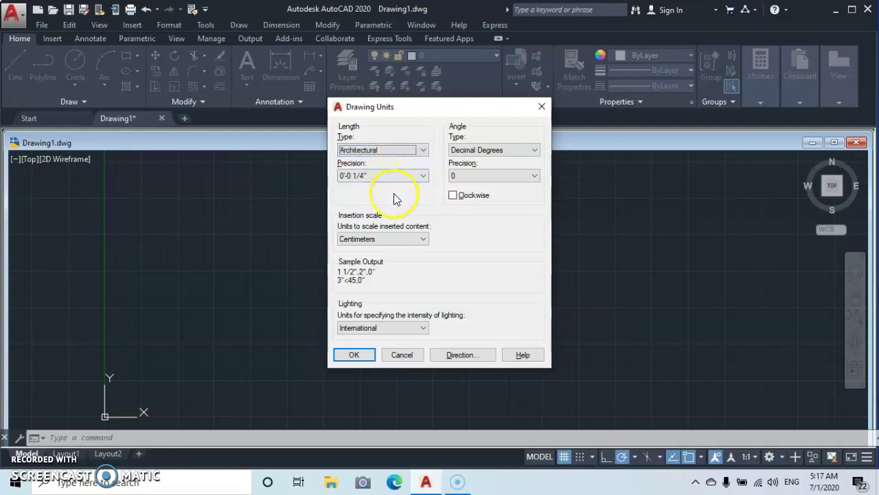
click(424, 176)
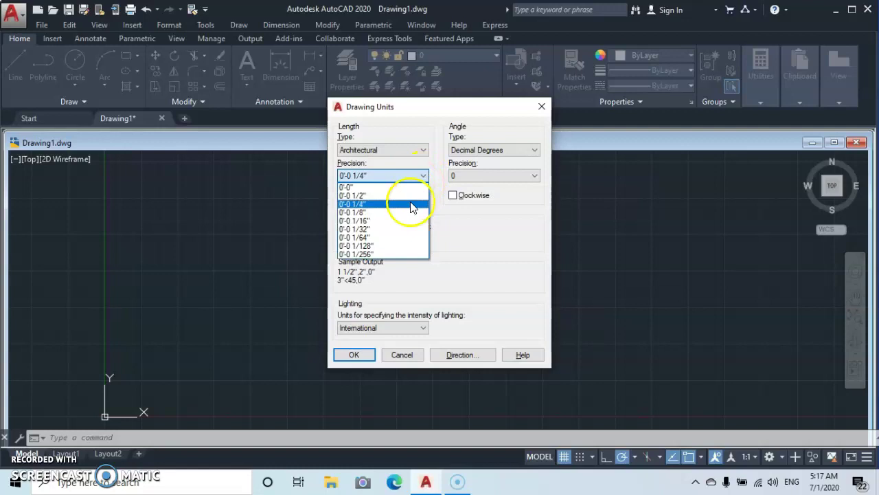
click(371, 205)
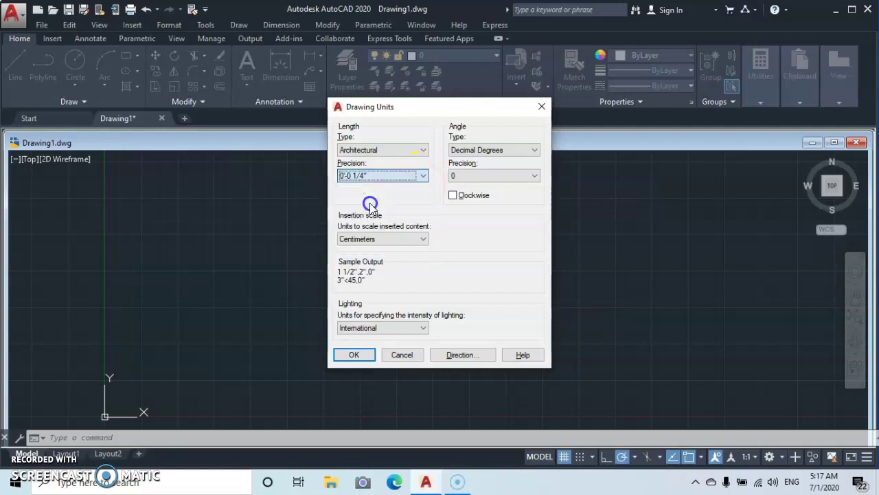
click(424, 239)
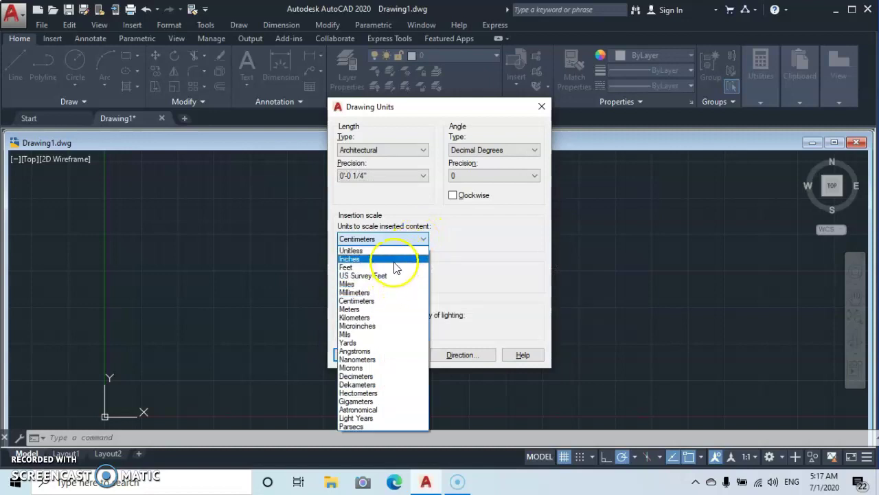
click(395, 259)
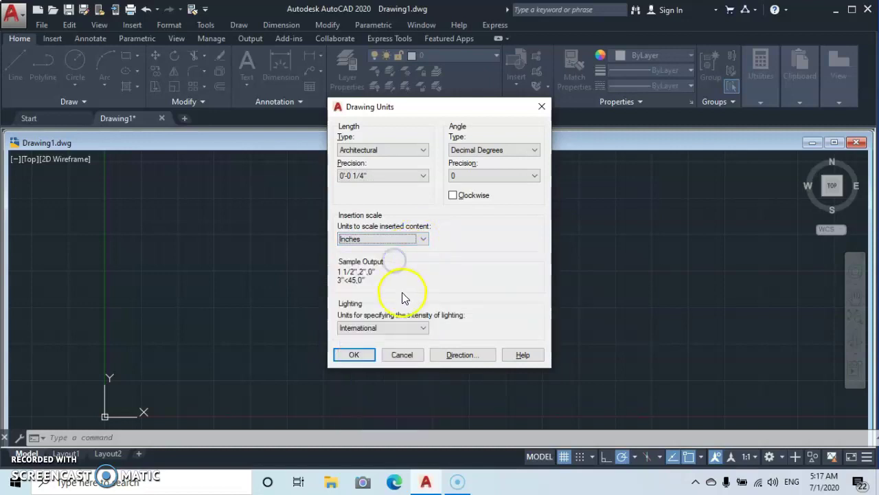
click(345, 354)
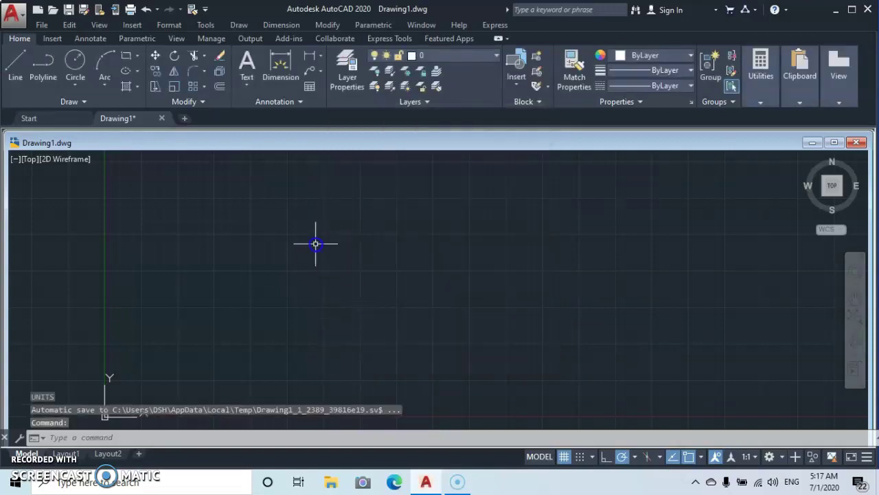
Draw a rectangle from a picked corner to the relative corner 10' by 5'
click(126, 57)
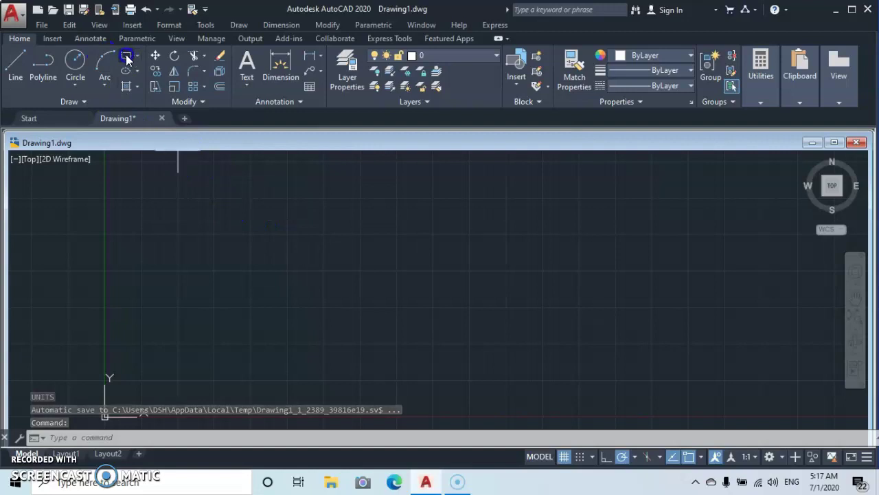
click(323, 384)
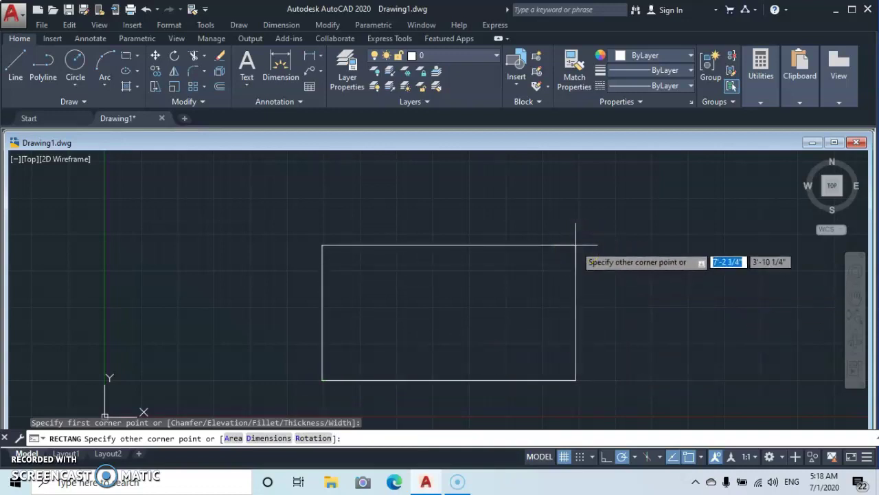
text(10)
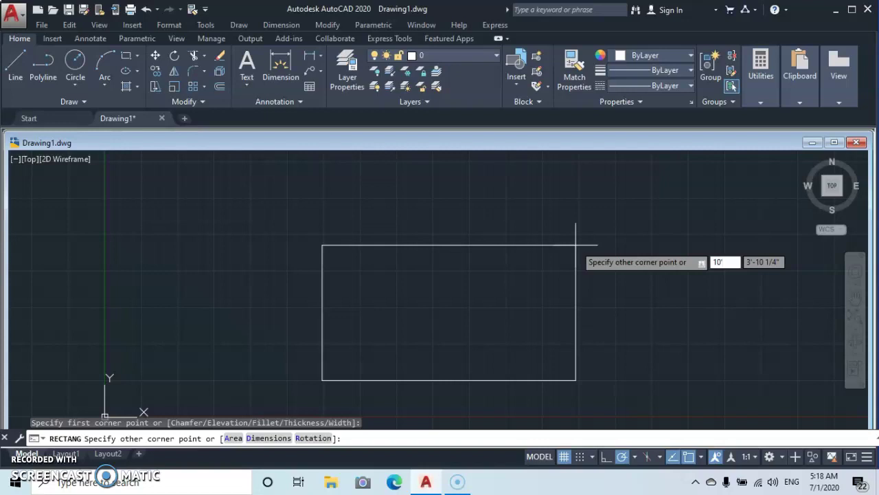
key(Tab)
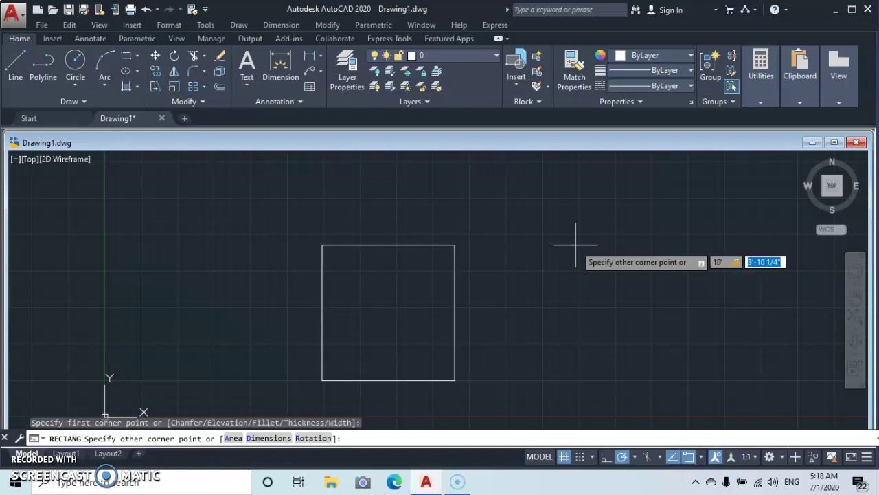
text(5)
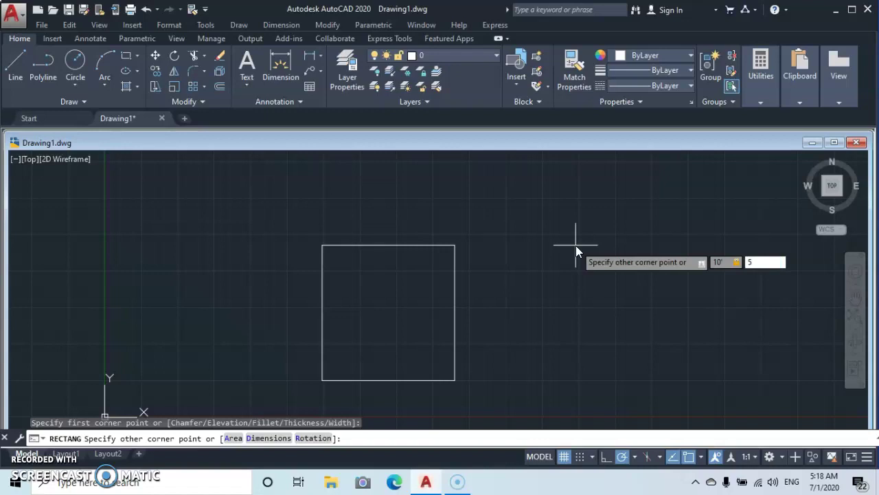
key(Return)
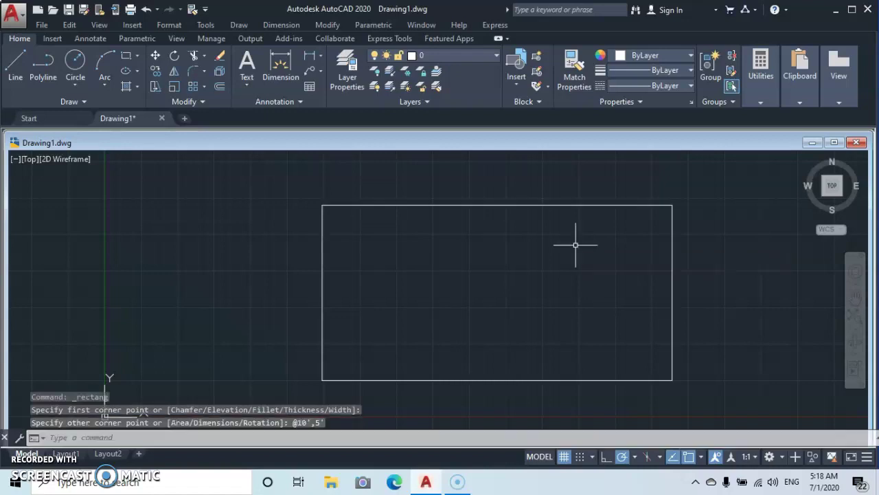
click(497, 286)
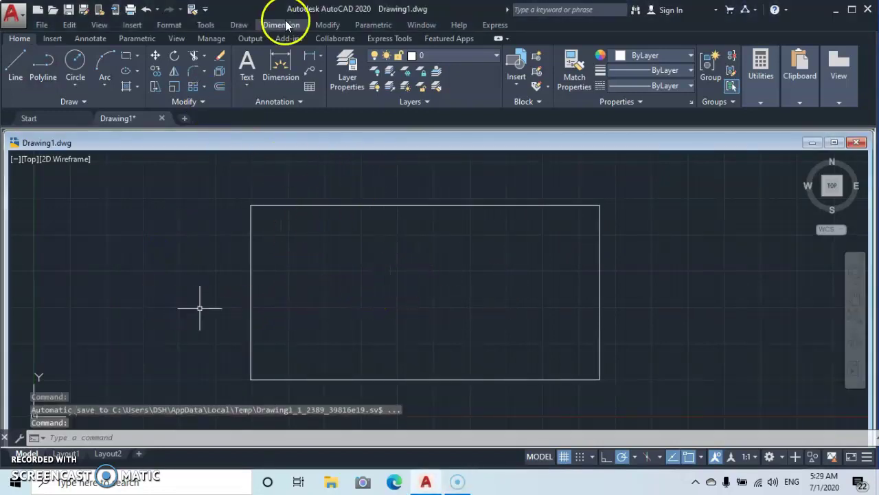
Open the Dimension Style Manager from the Annotation panel and modify the Standard style
click(301, 99)
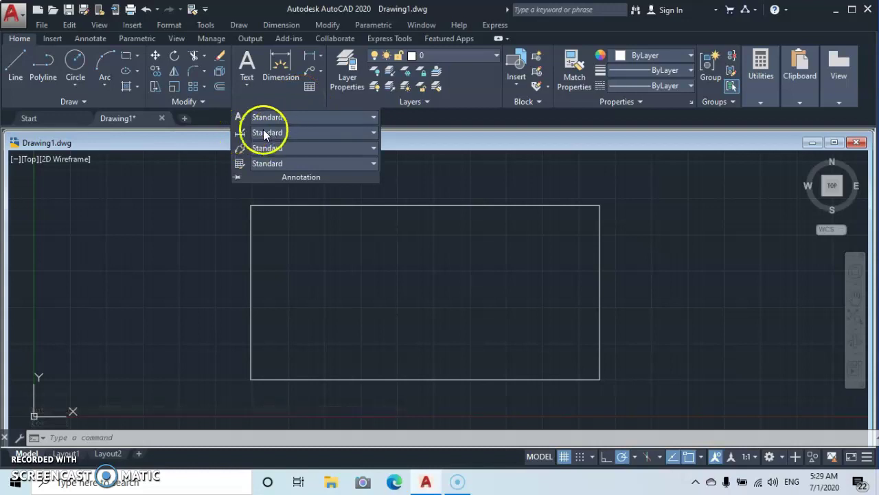
click(238, 132)
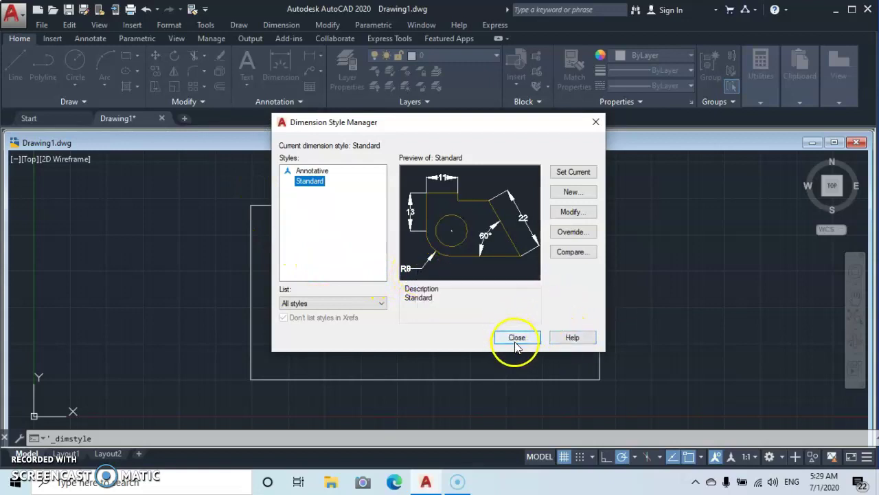
click(574, 211)
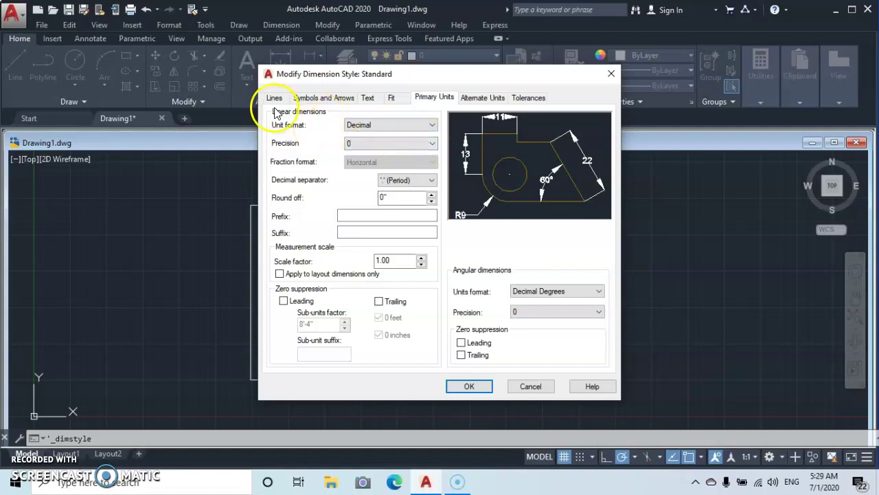
Set the Standard style's arrowheads to Architectural tick
click(314, 100)
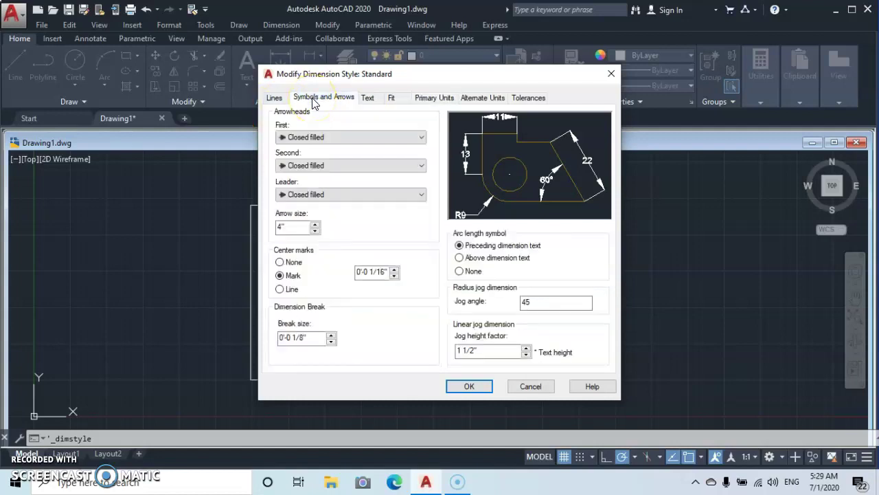
click(422, 138)
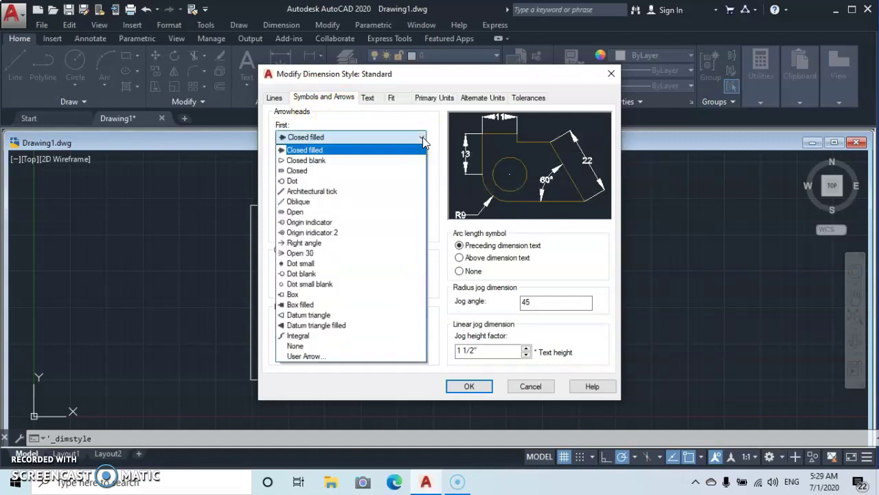
click(306, 192)
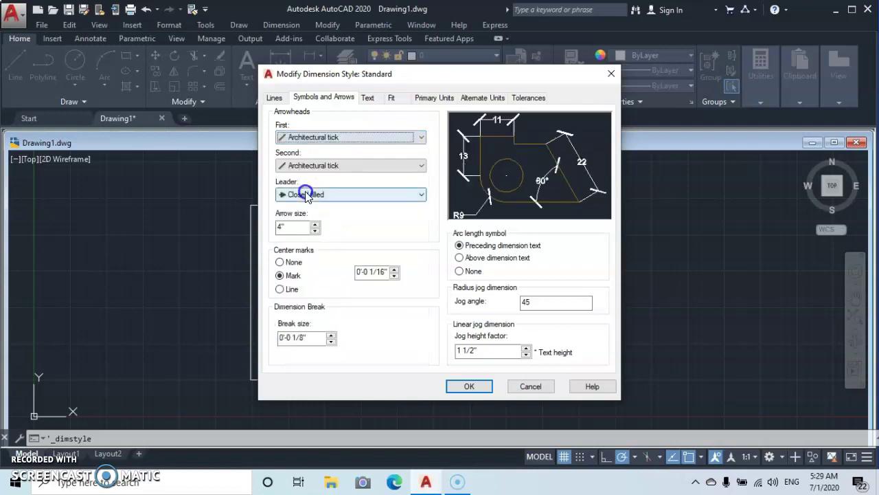
Enlarge the arrow size using the spinner and a typed 5
click(304, 228)
click(320, 252)
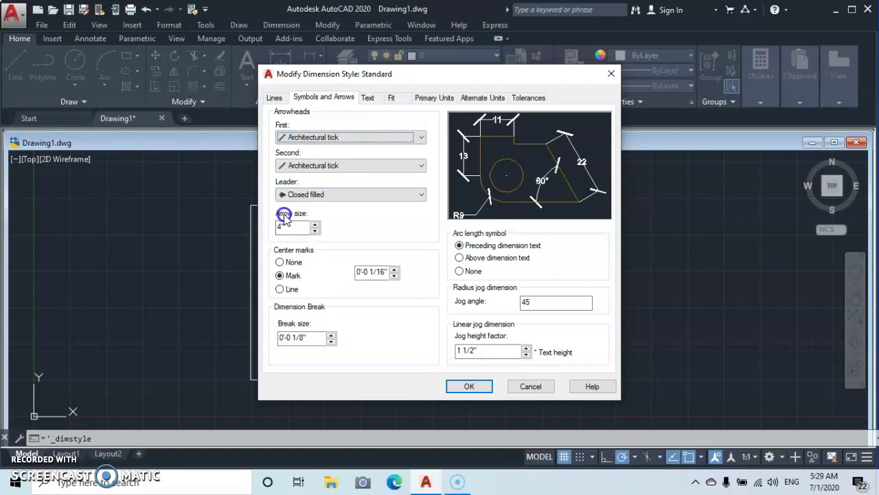
click(313, 236)
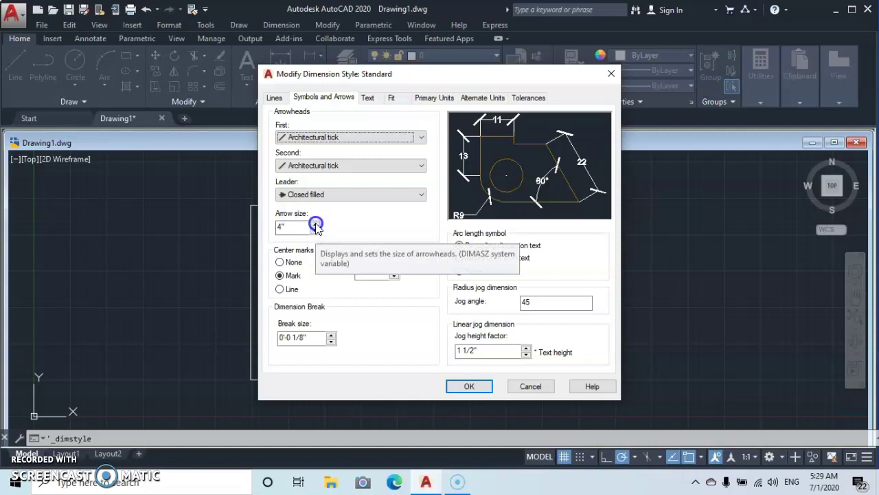
click(316, 224)
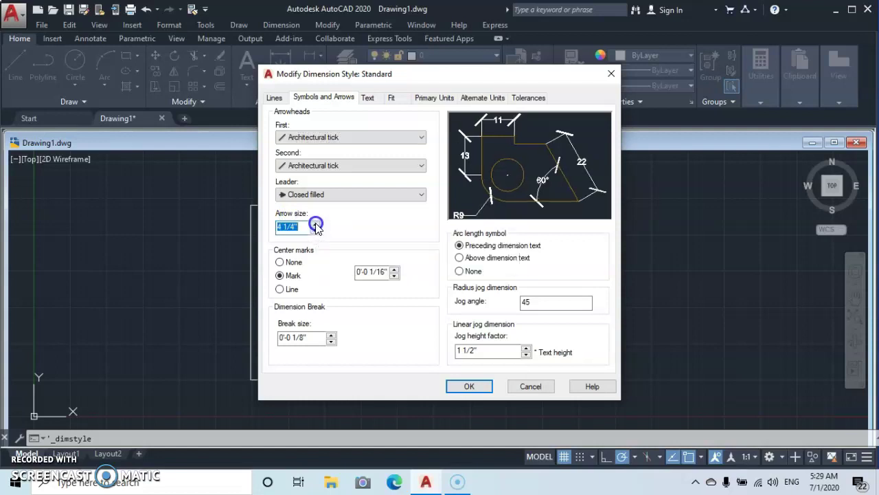
text(5)
click(316, 224)
click(316, 224)
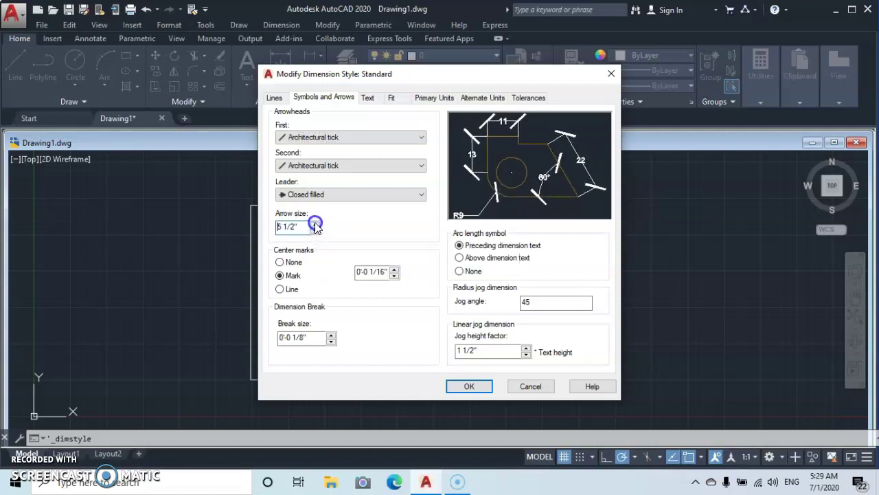
click(316, 224)
click(316, 224)
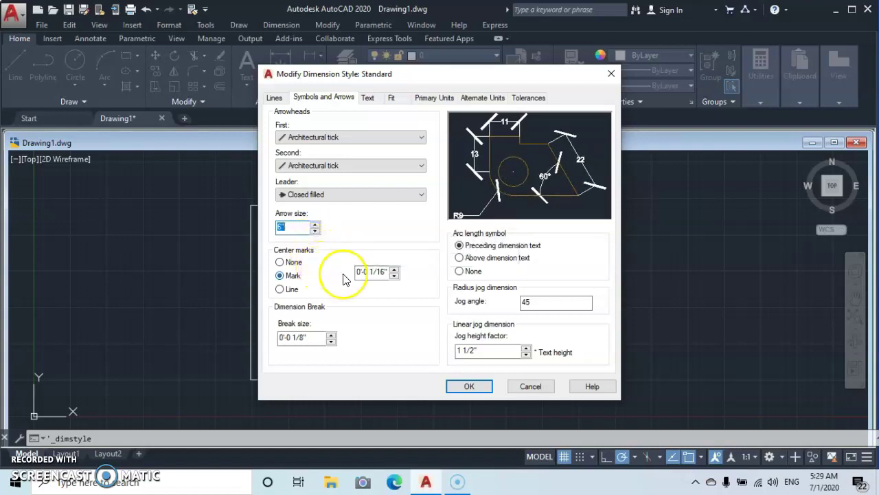
click(369, 100)
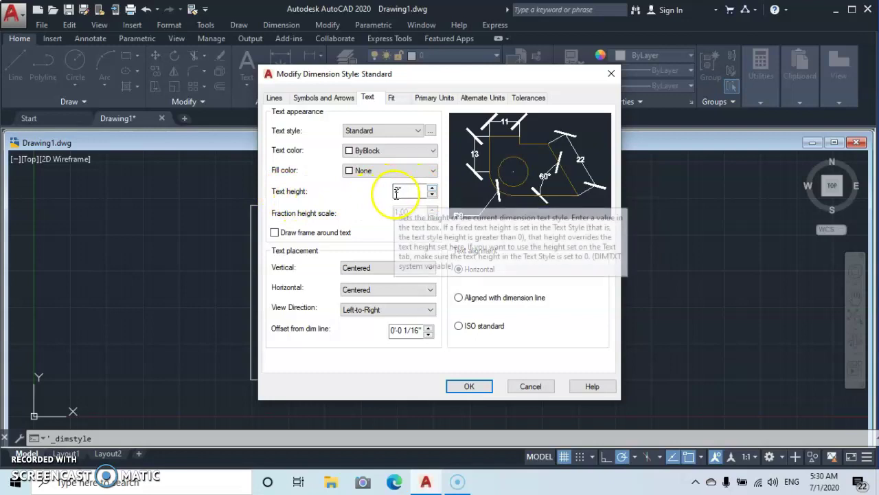
Spin the Standard style's text height up and down until it reads 8"
click(398, 193)
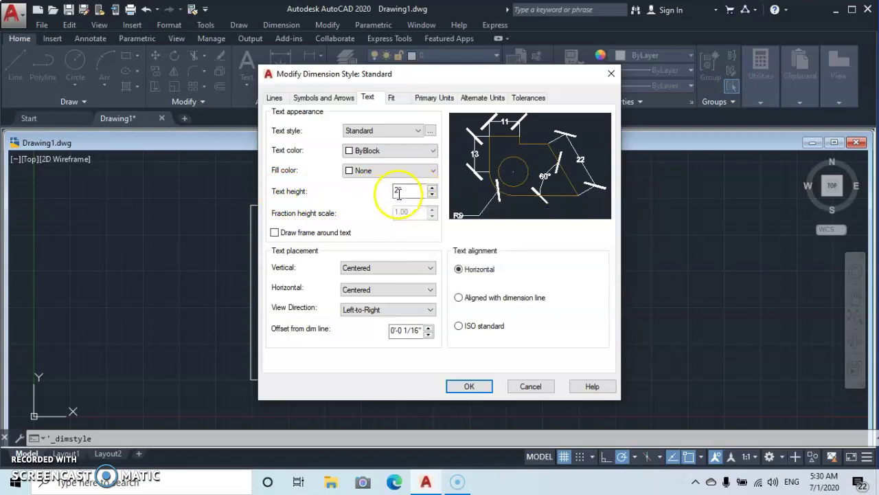
click(432, 188)
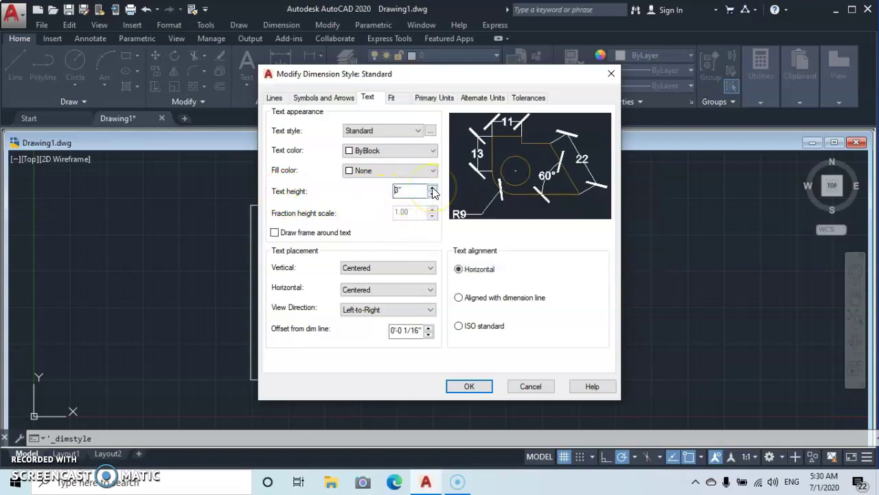
click(432, 188)
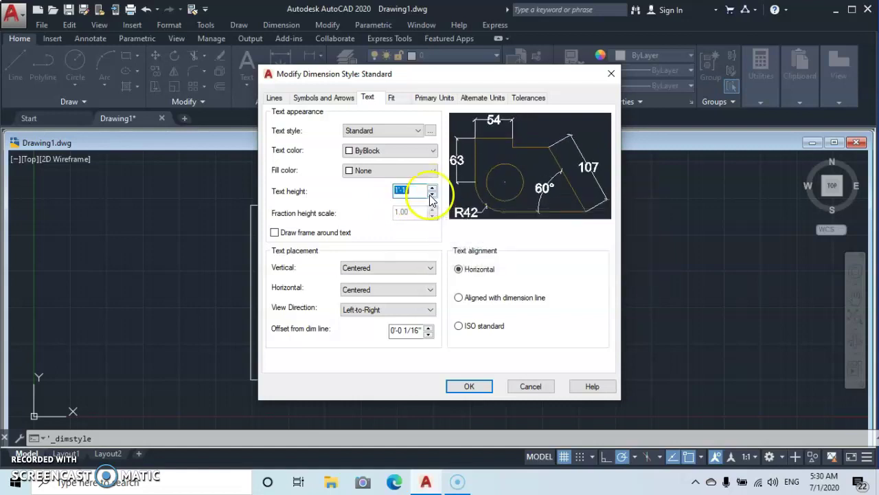
click(431, 196)
click(431, 196)
click(431, 197)
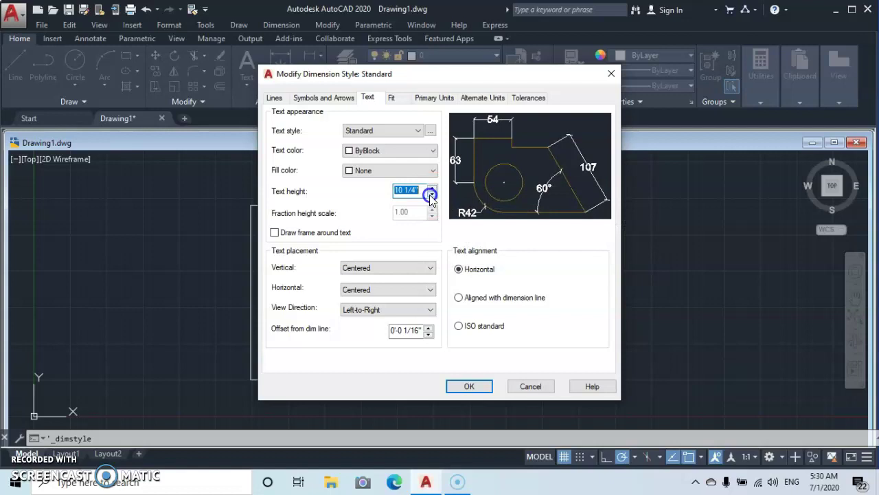
click(431, 197)
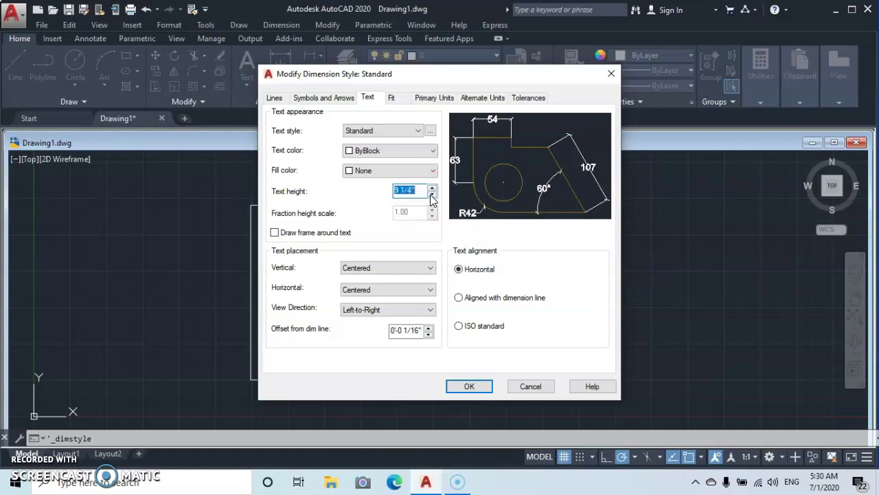
click(432, 196)
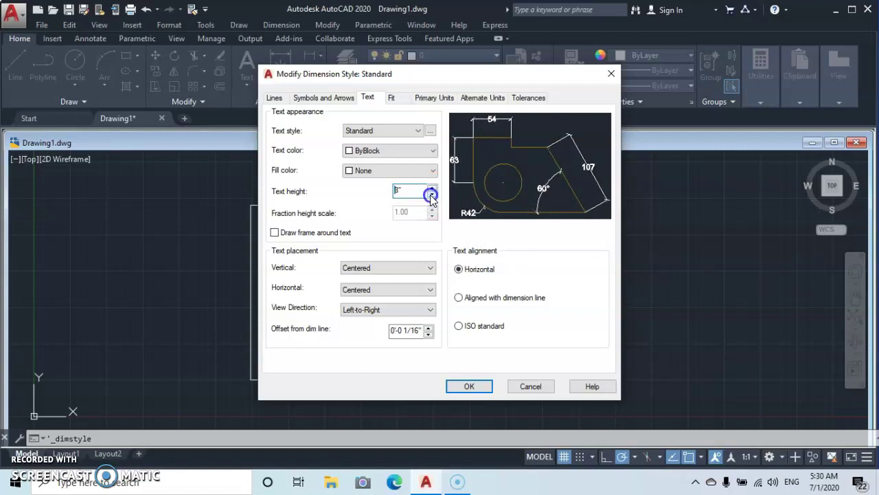
click(432, 196)
click(432, 187)
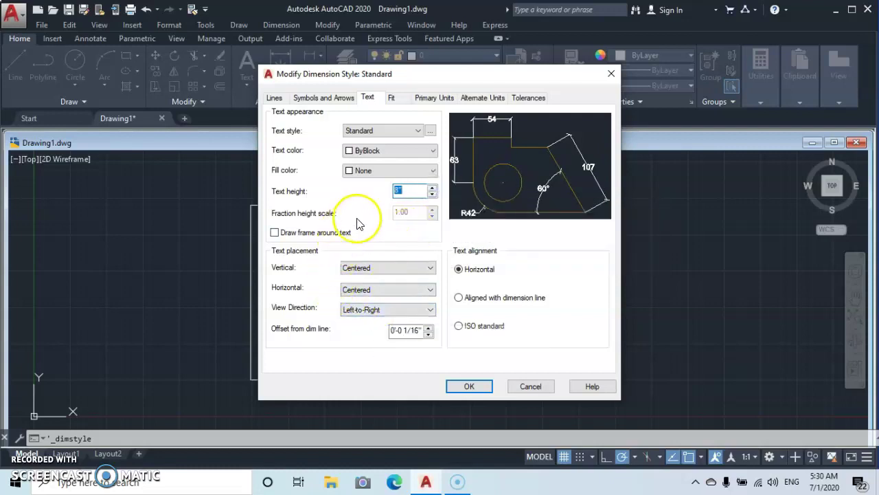
Set dimension primary units to Architectural at 0'-0 1/4" precision and confirm with OK
click(428, 100)
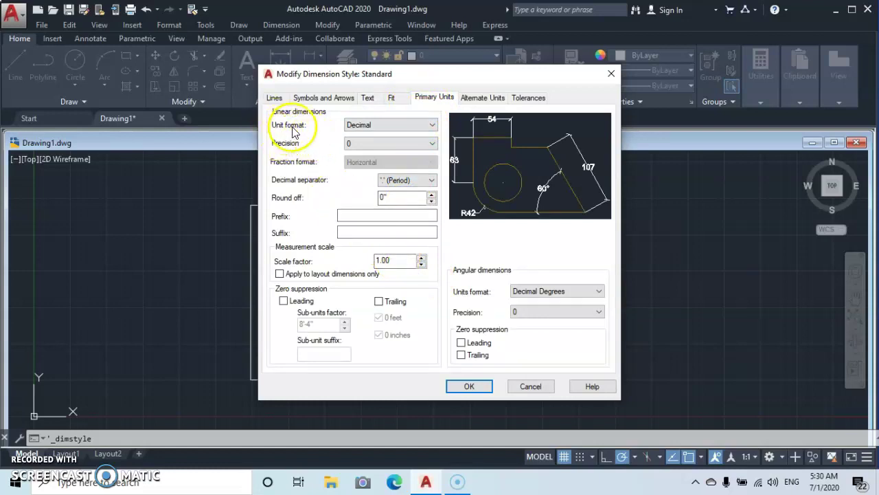
click(432, 126)
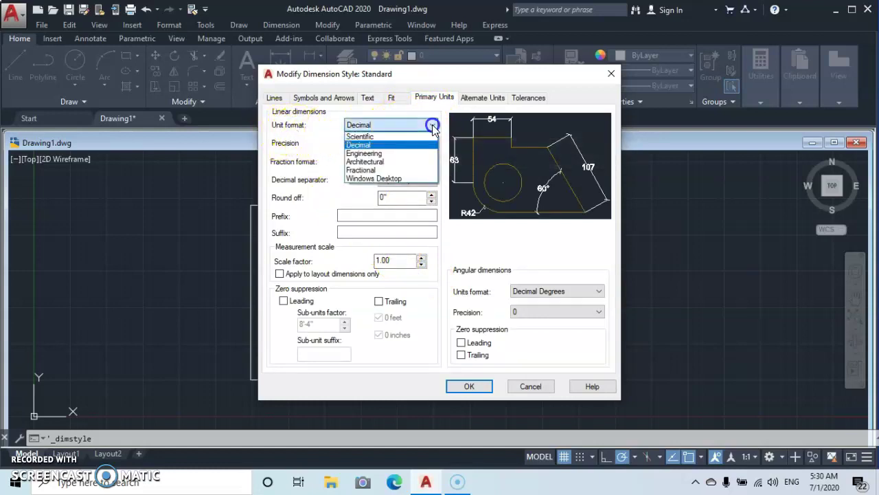
click(391, 164)
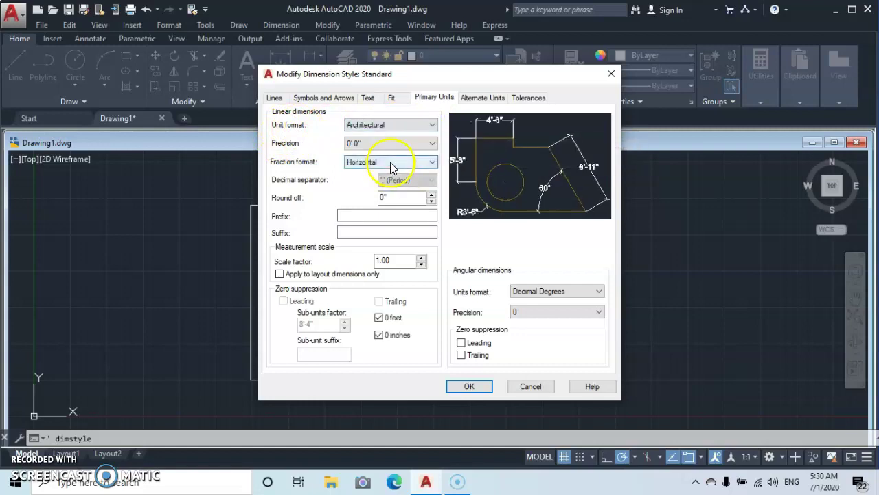
click(433, 144)
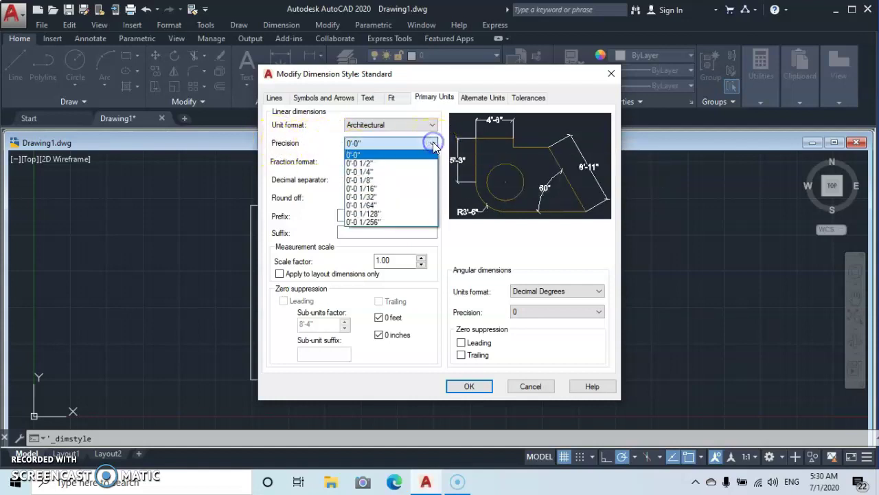
click(382, 172)
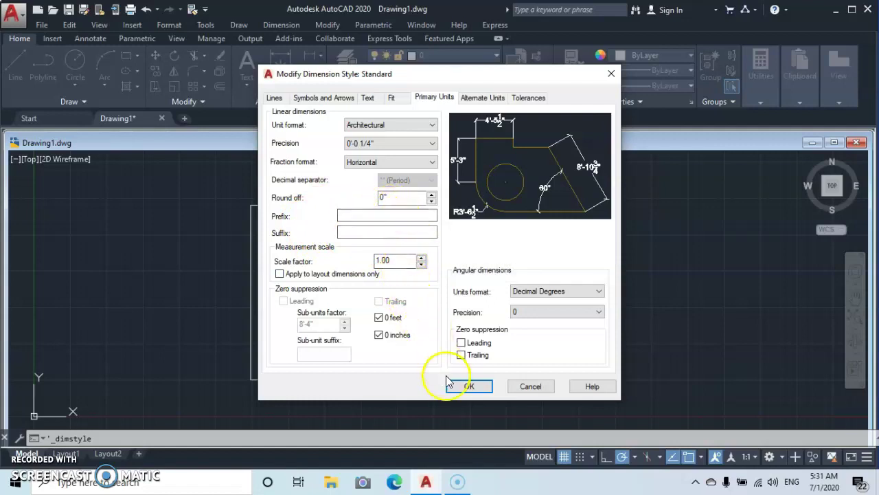
click(467, 387)
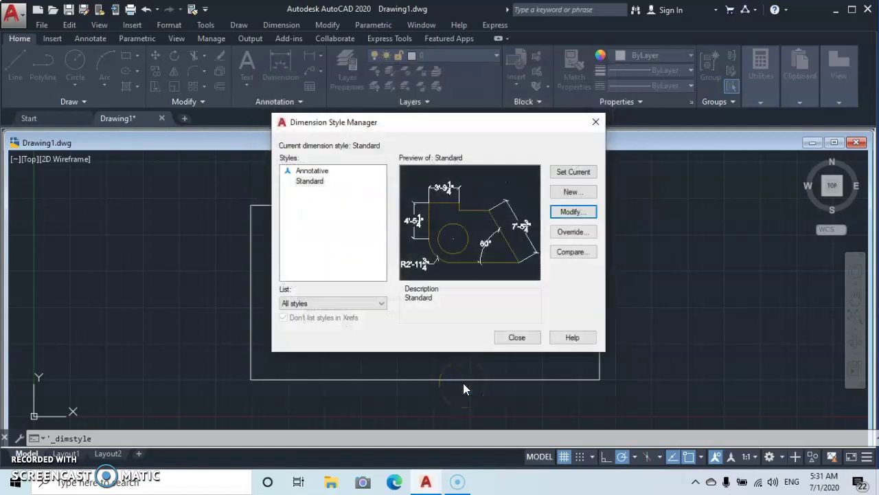
Add corner-to-corner linear dimensions: 10' above the top edge, 5' right of the right edge
click(516, 337)
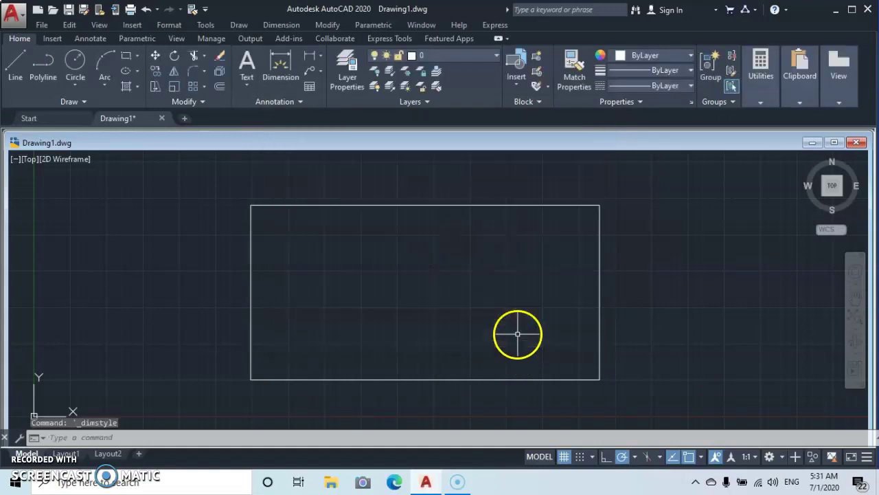
click(318, 55)
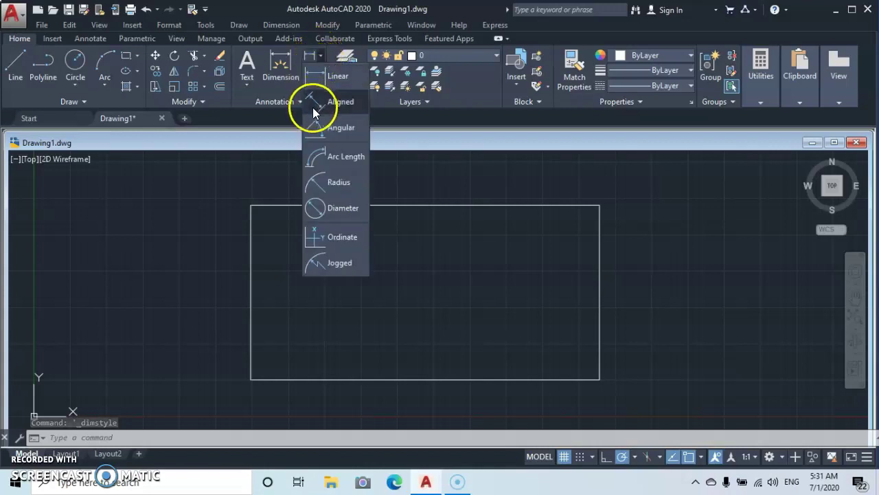
click(320, 77)
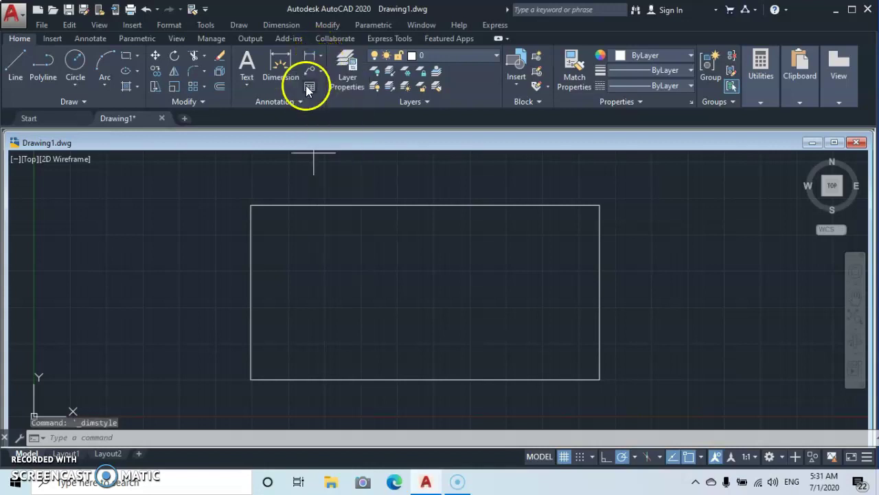
click(250, 205)
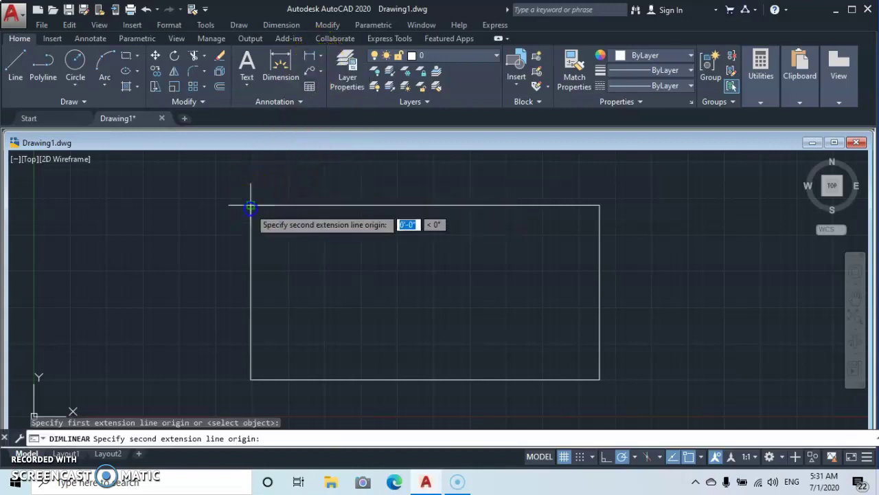
click(599, 205)
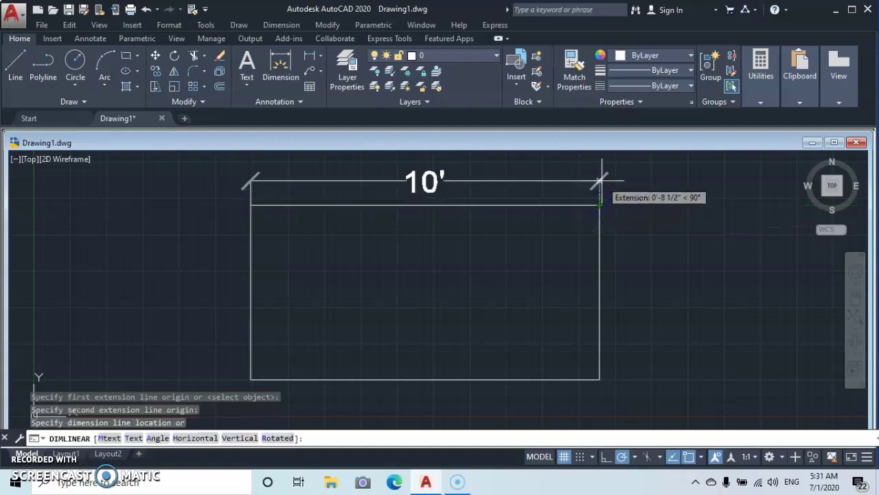
click(597, 182)
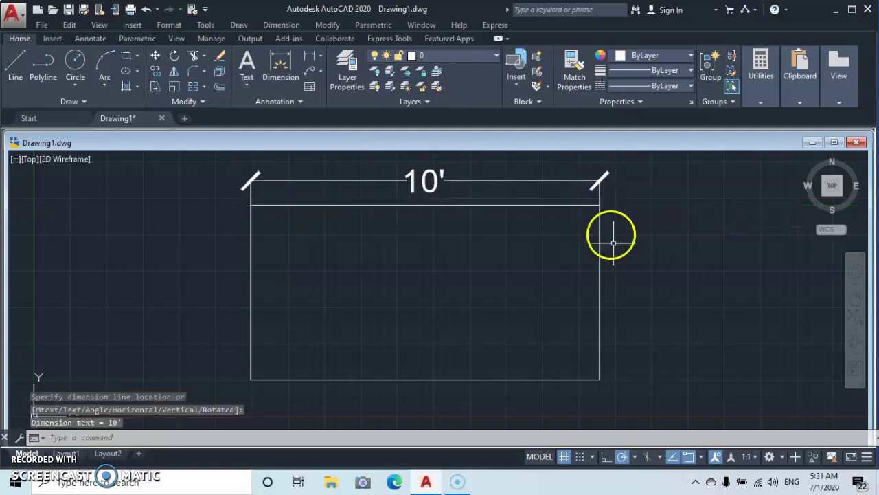
click(309, 59)
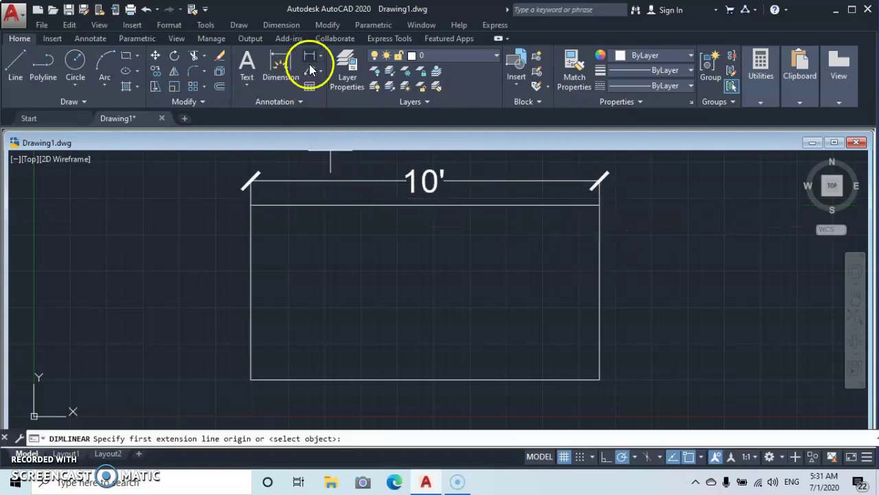
click(599, 205)
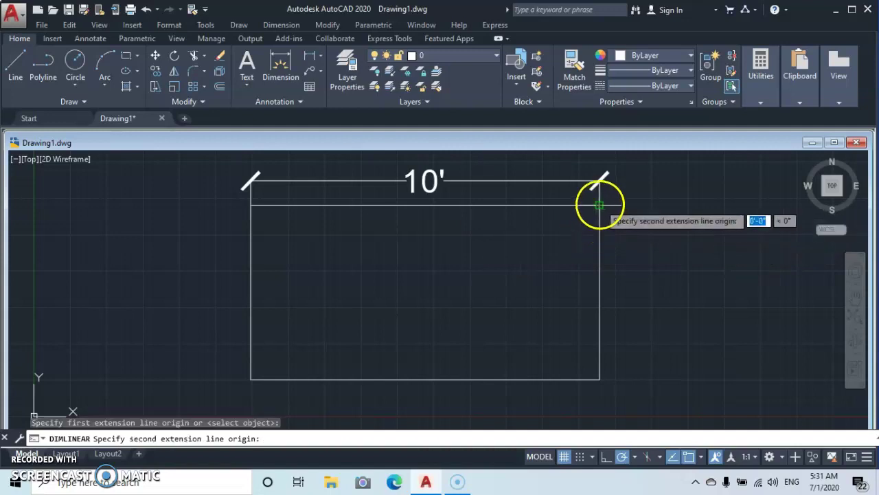
click(599, 369)
click(644, 371)
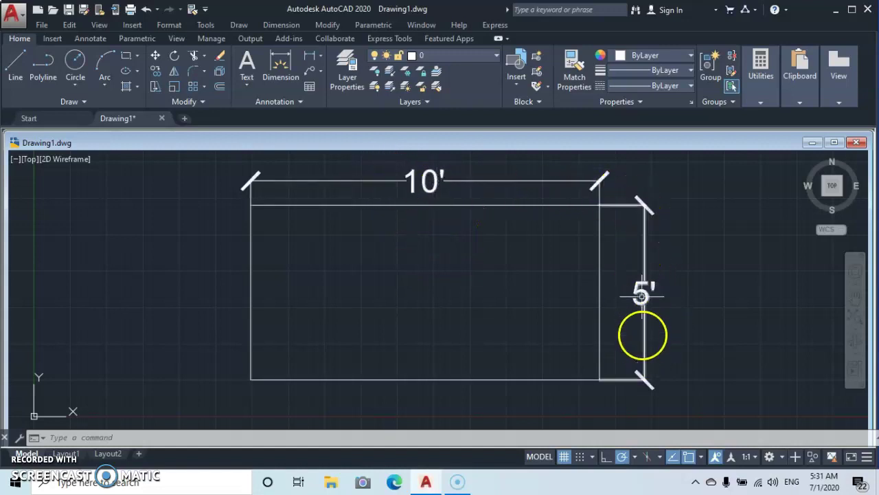
Reopen the Standard dimension style for modification on its Text tab
click(299, 103)
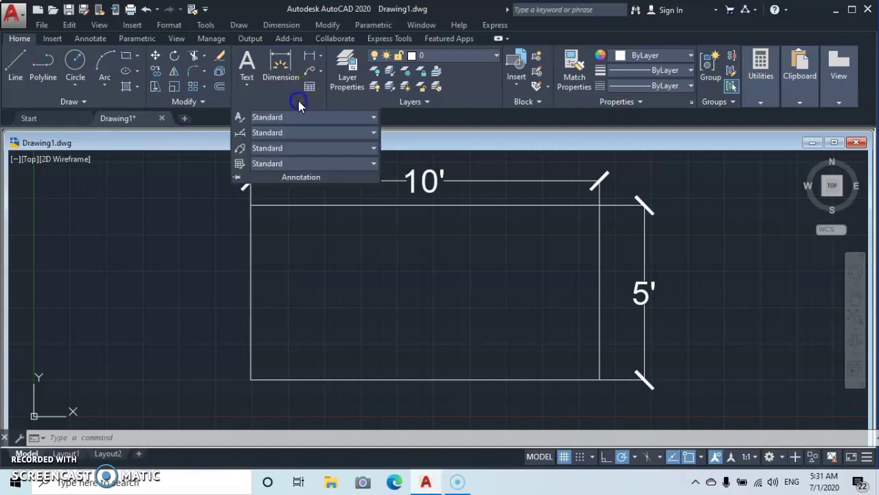
click(240, 137)
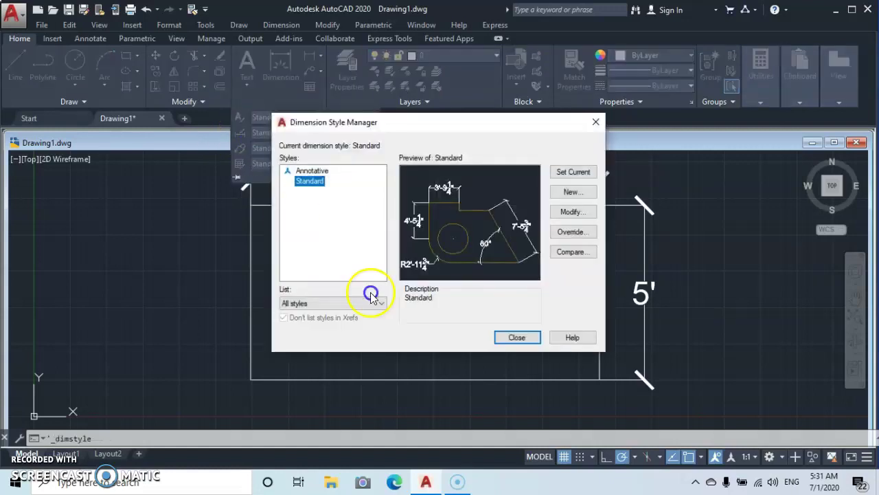
click(571, 212)
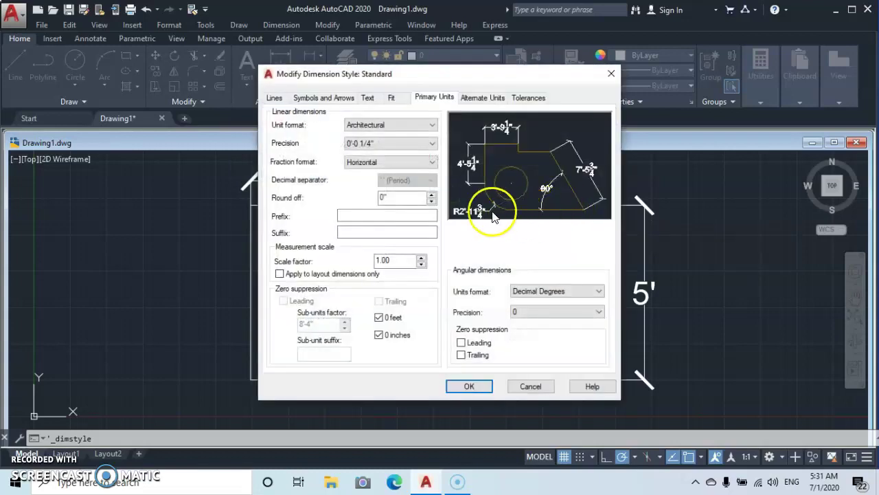
click(367, 99)
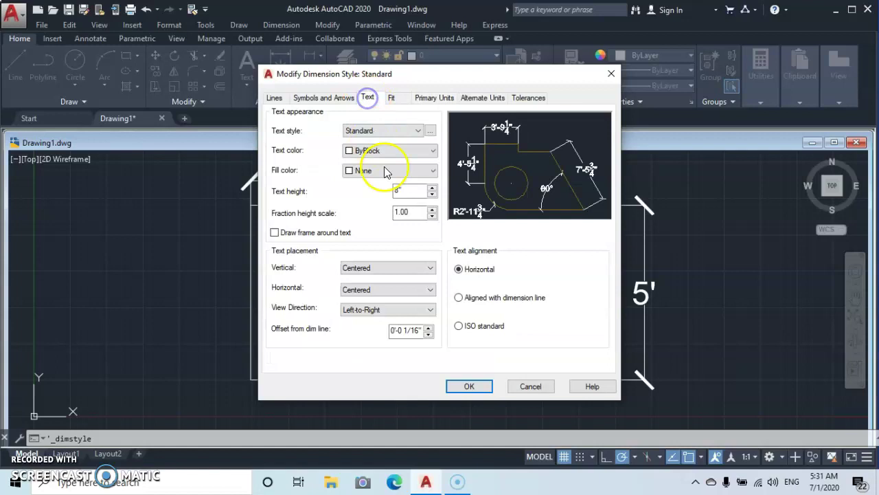
Raise the text height to 1', apply it, and close the style dialogs
click(434, 192)
click(434, 192)
click(434, 192)
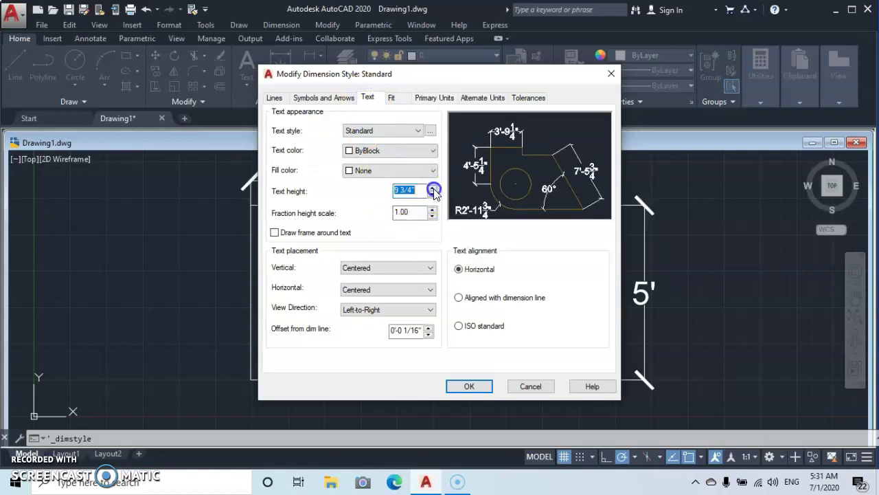
click(433, 190)
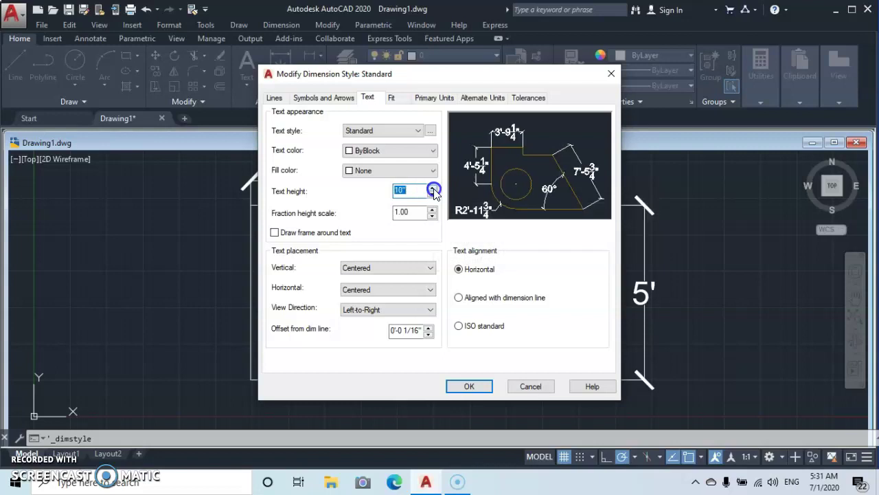
click(434, 190)
click(434, 190)
click(434, 190)
click(434, 189)
click(434, 190)
click(434, 190)
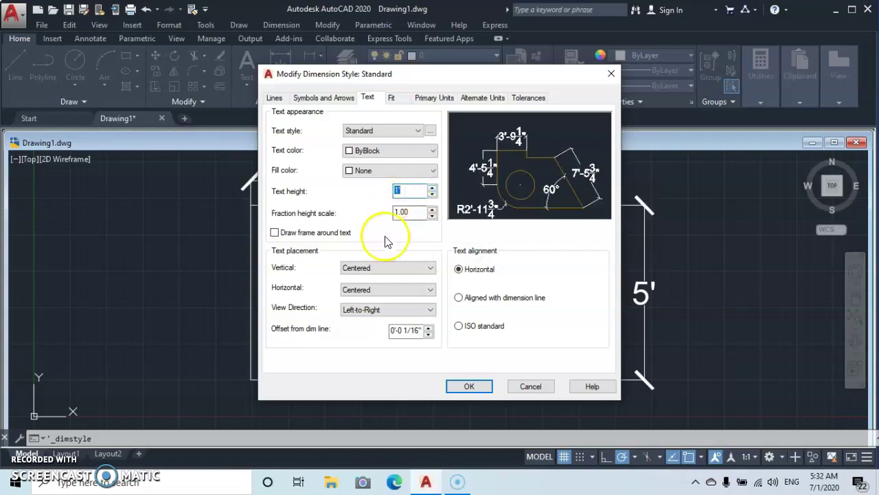
click(469, 387)
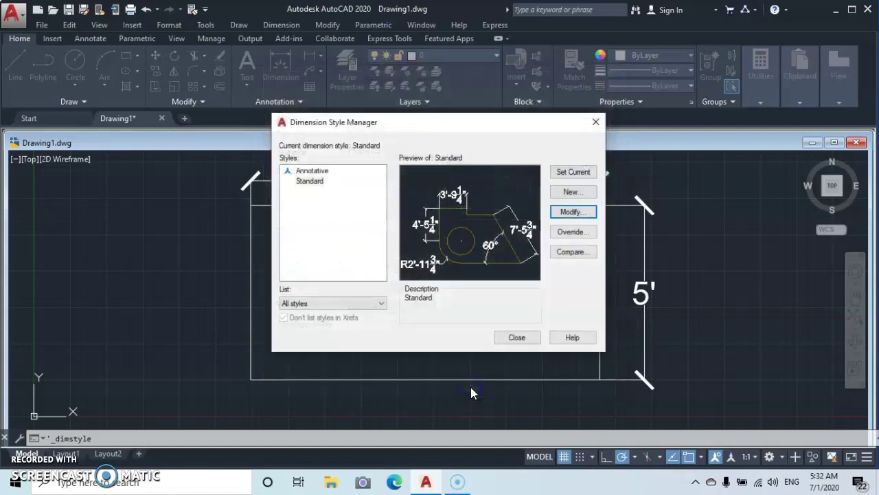
click(516, 338)
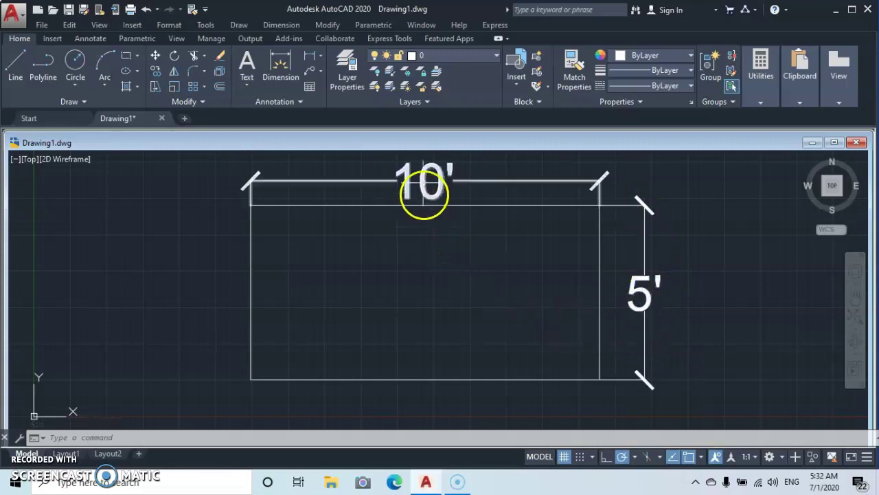
Reopen the Standard dimension style for modification
click(300, 102)
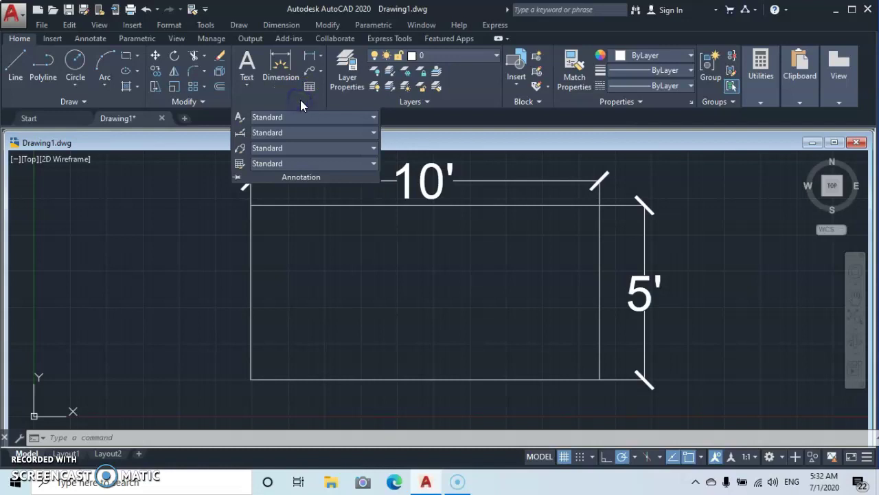
click(240, 137)
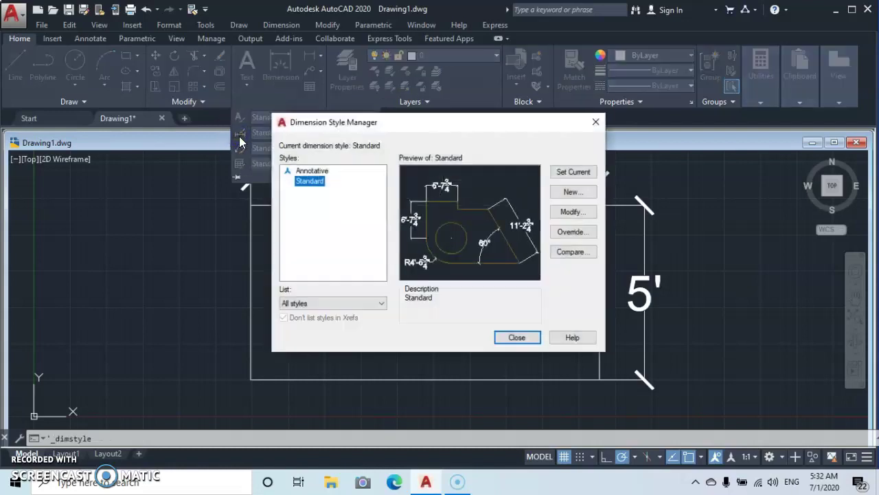
click(571, 211)
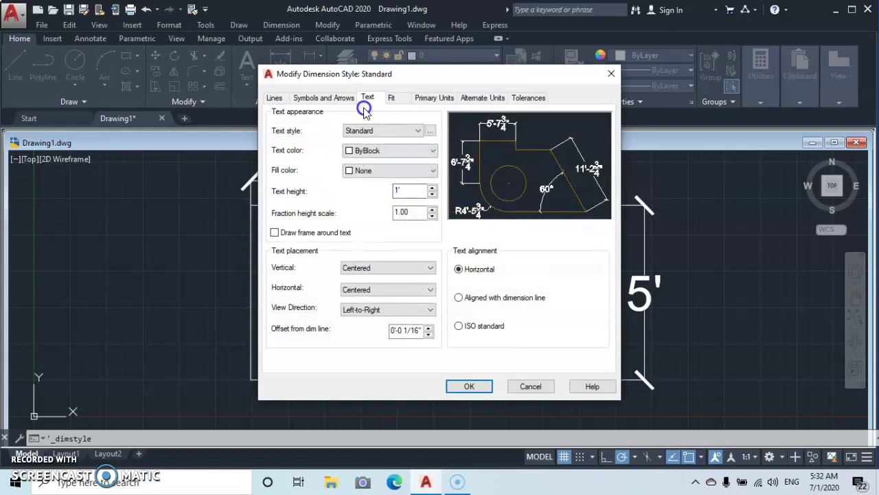
Spin the dimension text height down and back up until it settles at 2"
click(432, 195)
click(431, 195)
click(431, 195)
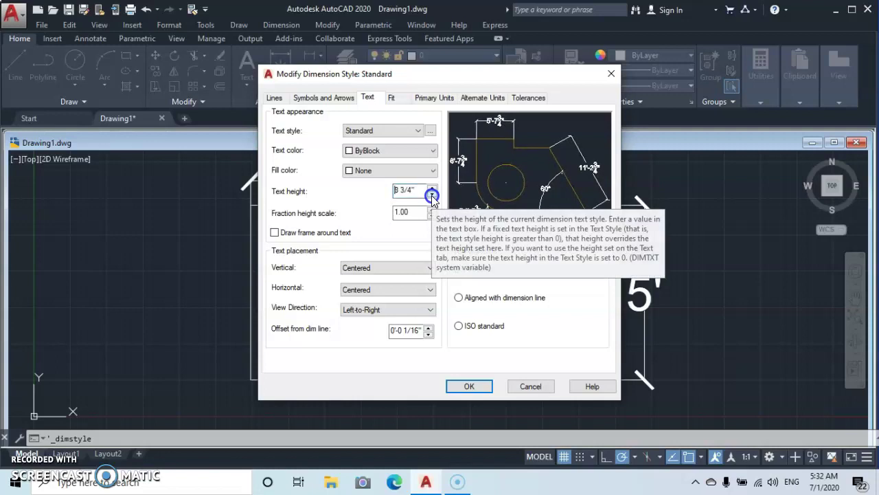
click(432, 195)
click(432, 195)
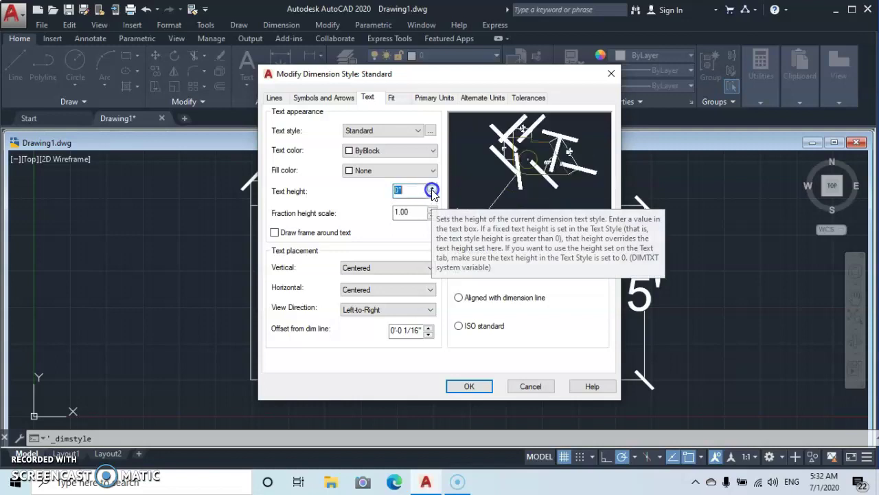
click(432, 190)
click(432, 189)
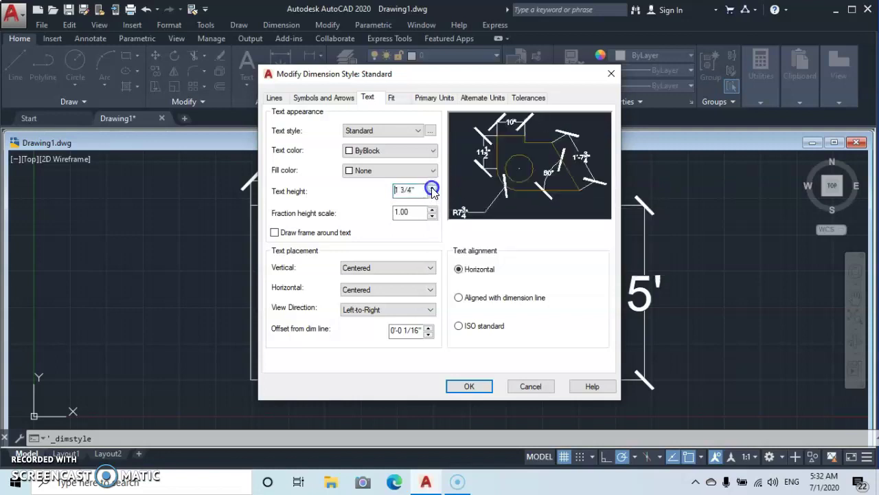
click(432, 190)
click(432, 189)
click(432, 189)
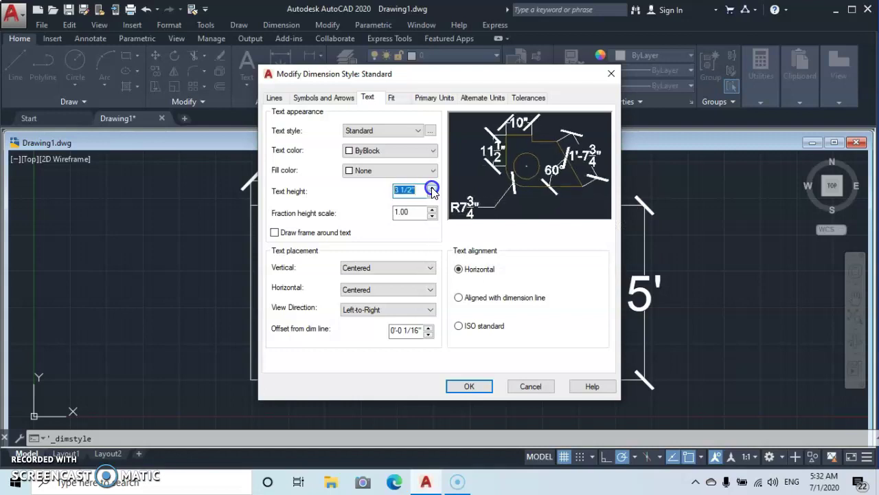
click(432, 190)
click(432, 189)
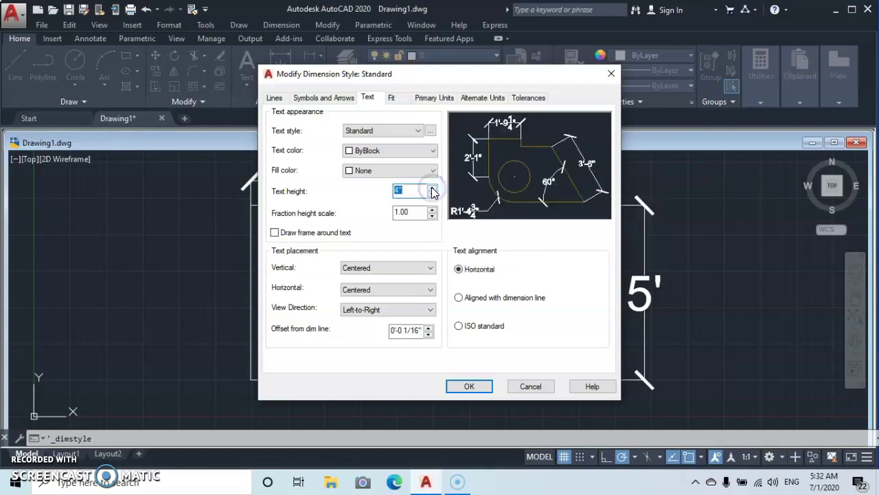
click(433, 195)
click(433, 195)
click(433, 195)
click(433, 195)
click(433, 195)
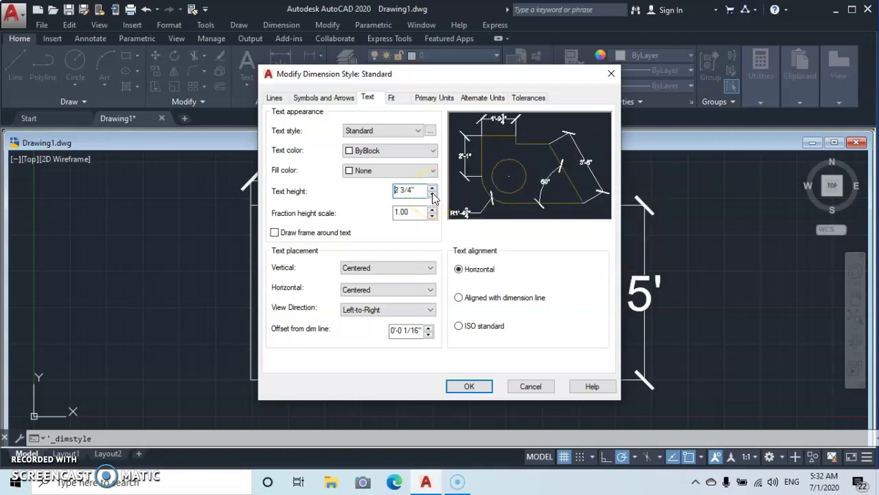
click(433, 195)
click(433, 195)
click(433, 195)
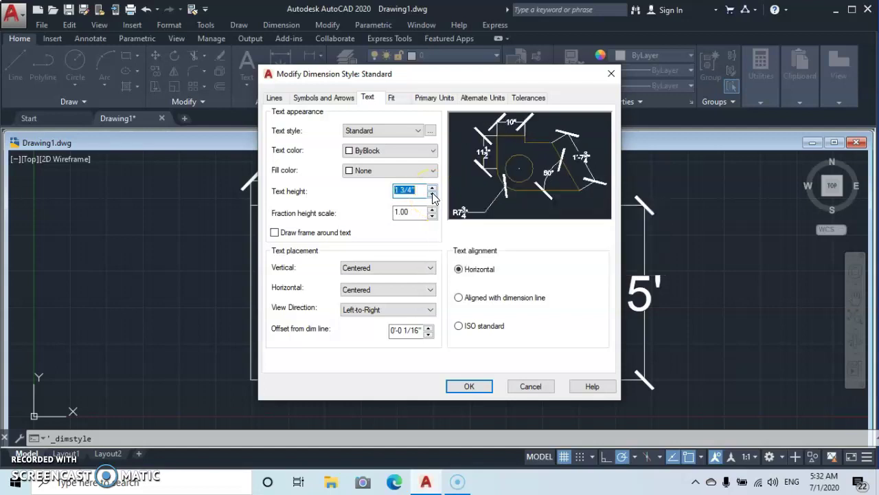
click(432, 193)
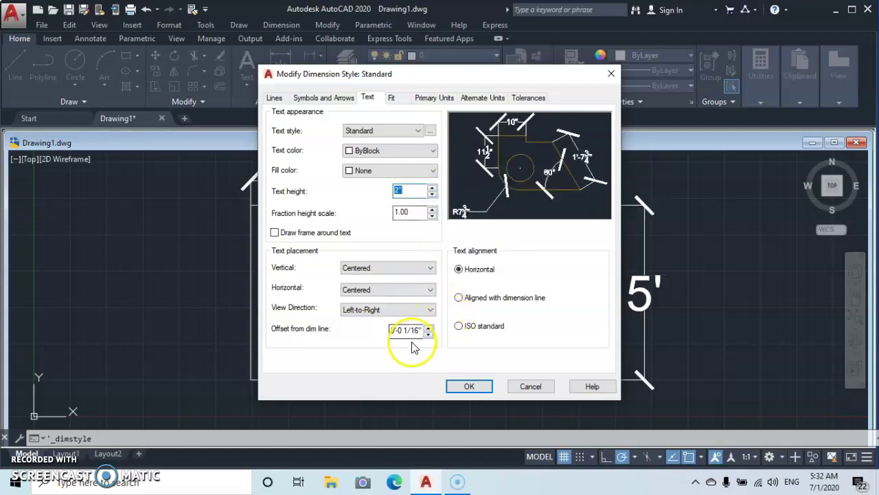
Apply the 2" text height and return to the drawing to view the smaller labels
click(460, 388)
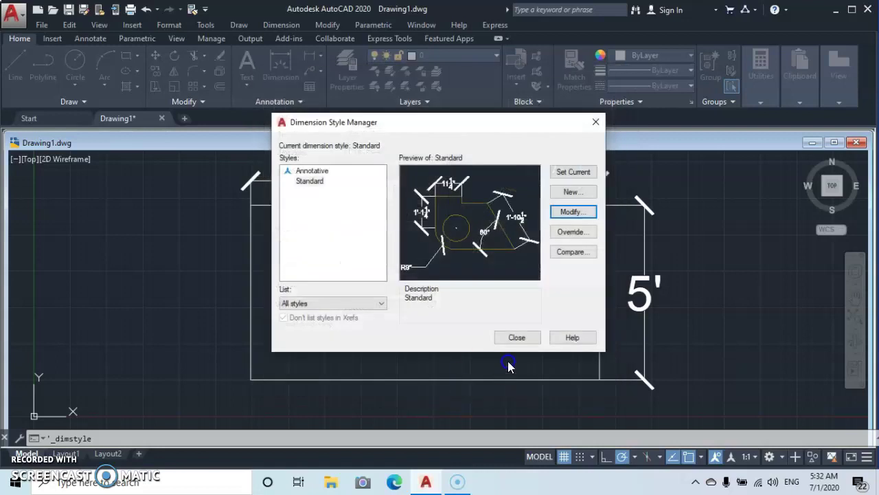
click(518, 336)
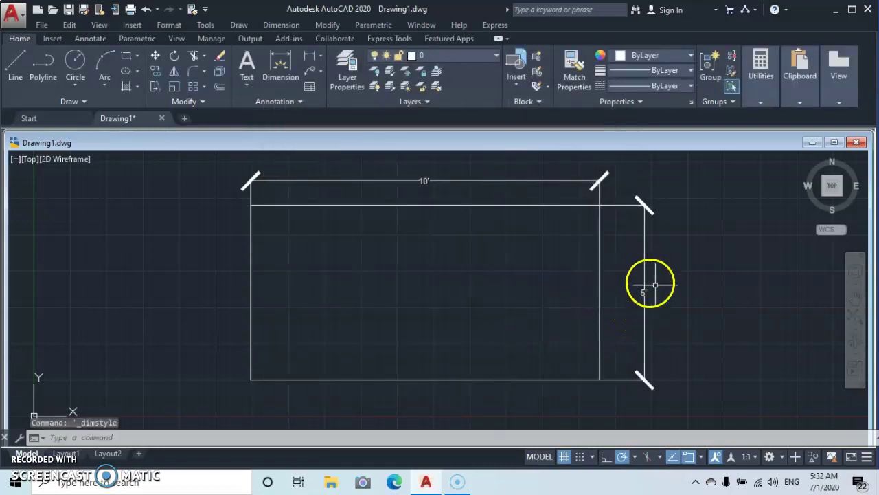
scroll(641, 292, up, 2)
scroll(641, 292, down, 2)
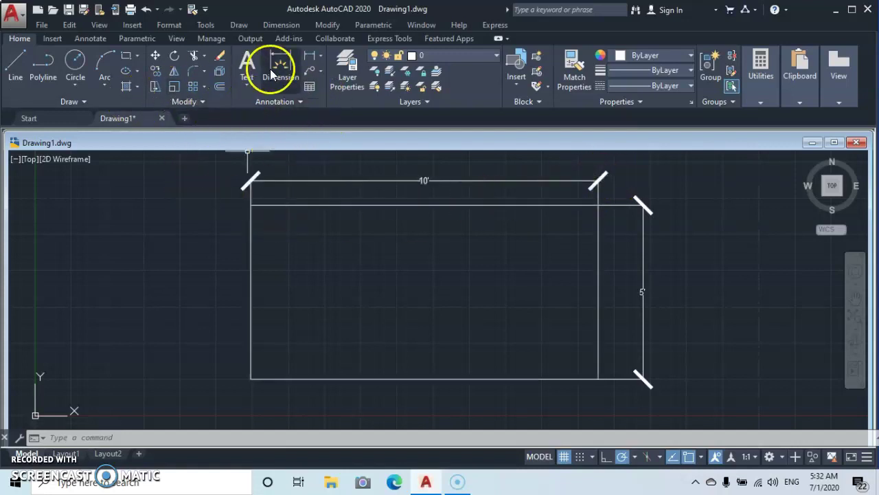
Open the Standard dimension style for editing at its arrowhead and symbol settings
click(301, 101)
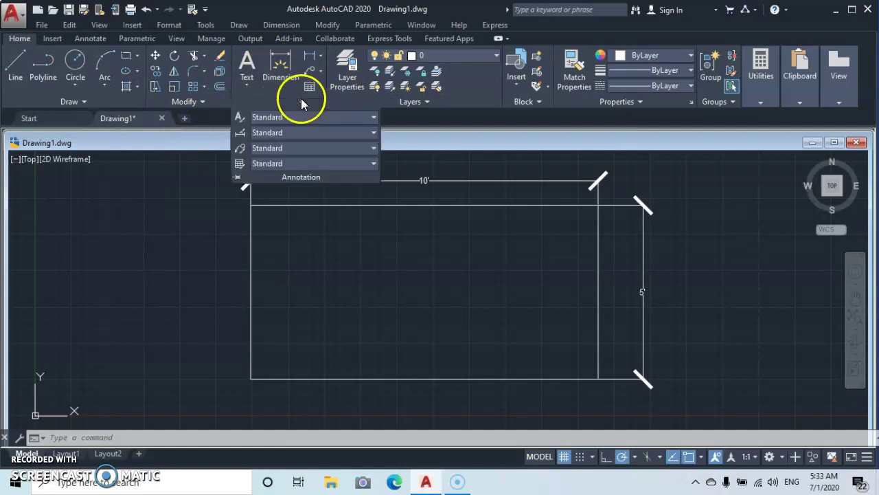
click(237, 134)
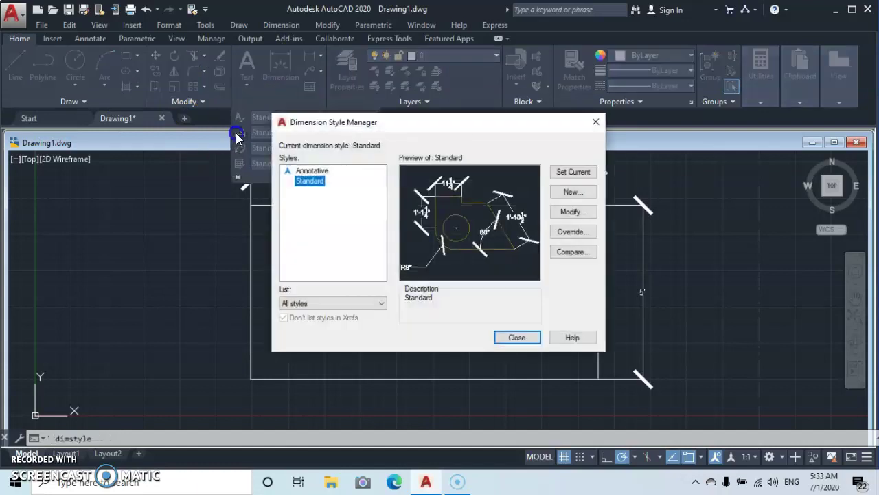
click(570, 212)
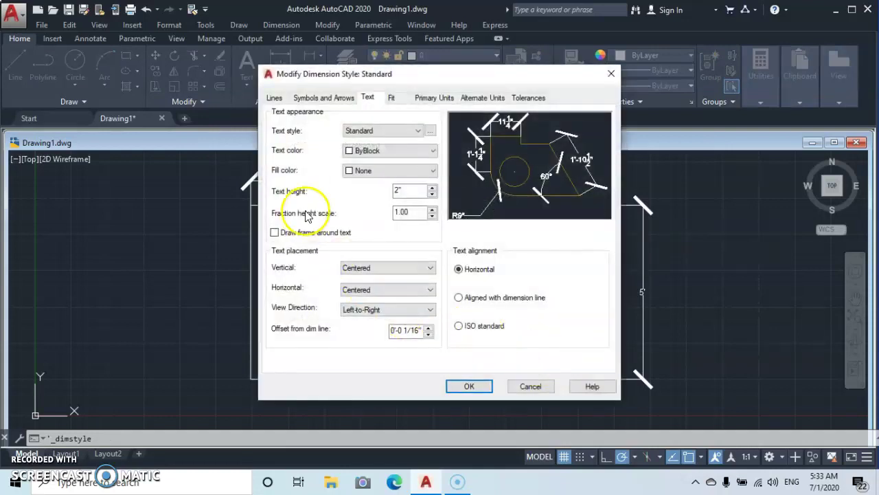
click(308, 99)
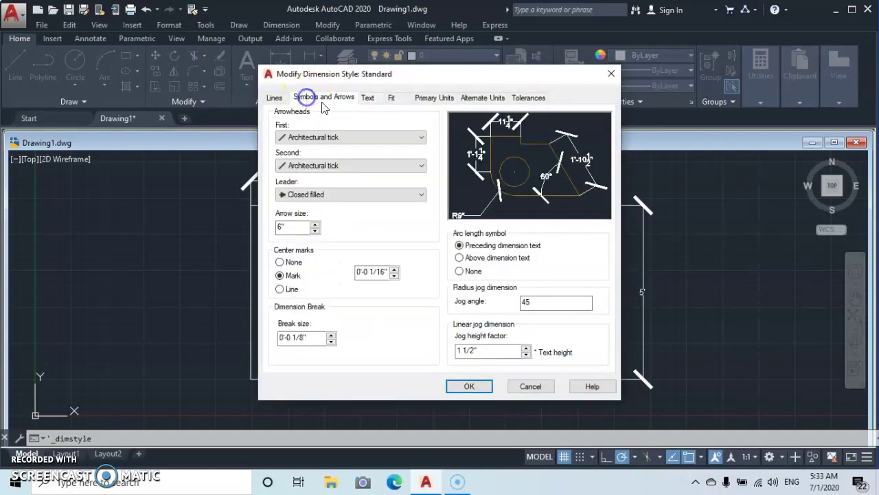
Lower the Standard style's arrow size from 6" to 2" and apply it
click(316, 233)
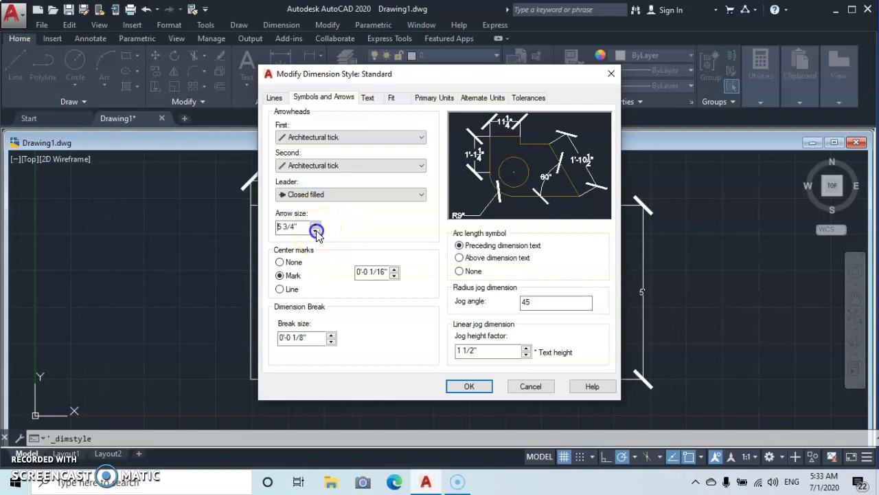
click(316, 233)
click(316, 233)
click(316, 233)
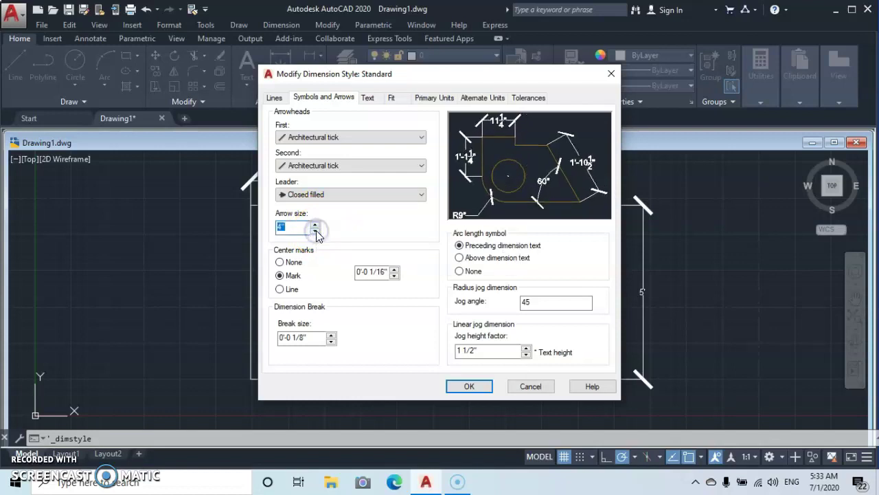
click(317, 233)
click(316, 233)
click(316, 233)
click(316, 233)
click(316, 233)
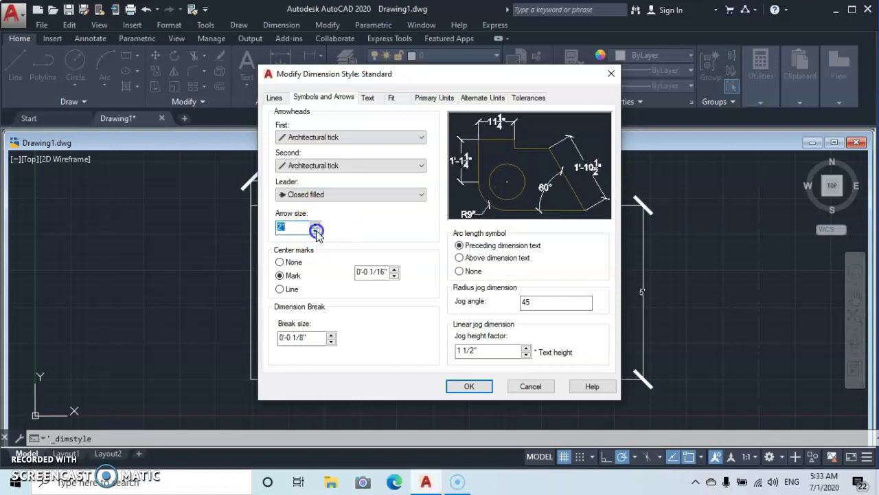
click(469, 388)
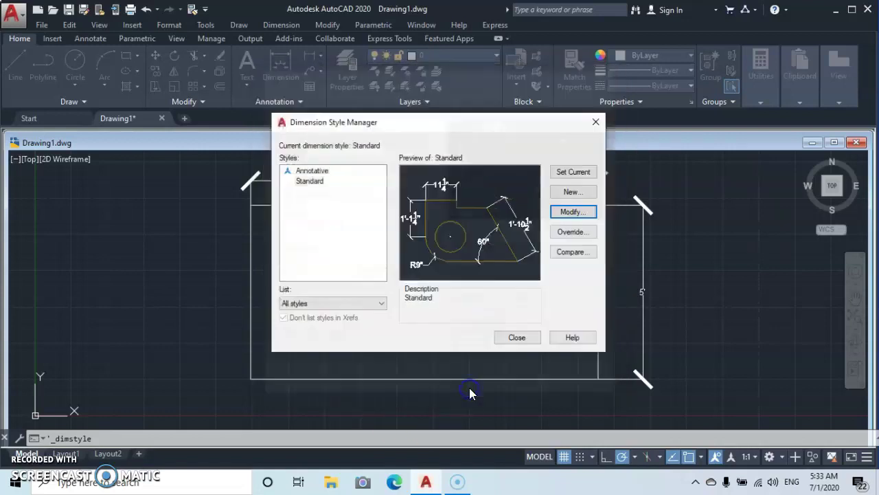
click(517, 336)
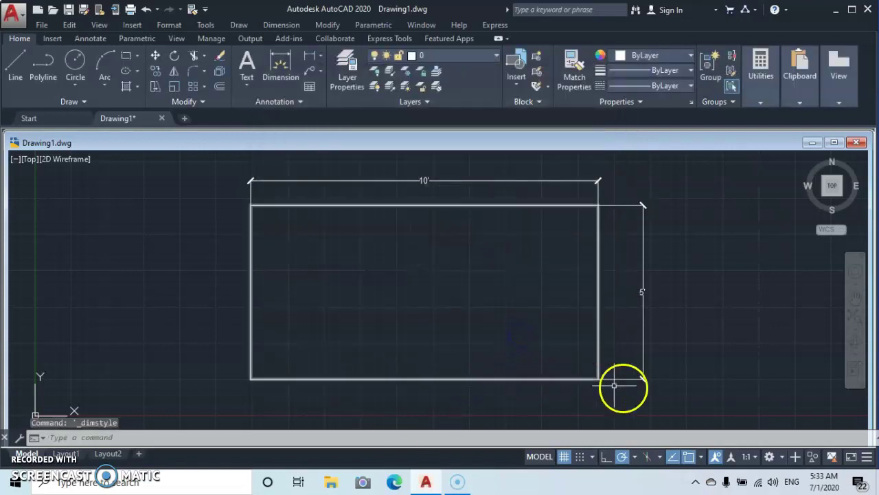